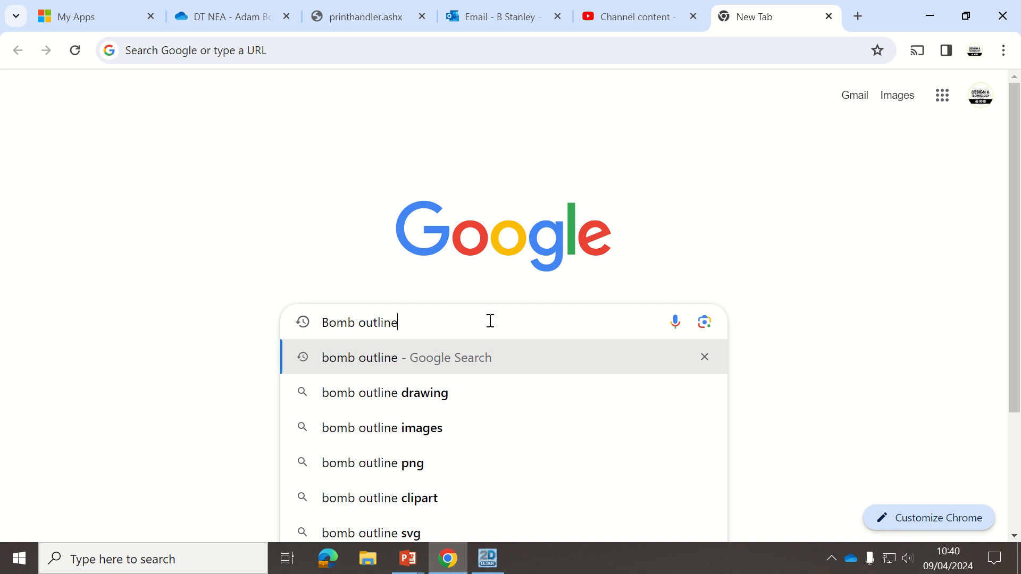
Search Google Images for "bomb outline" and preview the VectorStock round bomb icon with a lit fuse
left_click(397, 360)
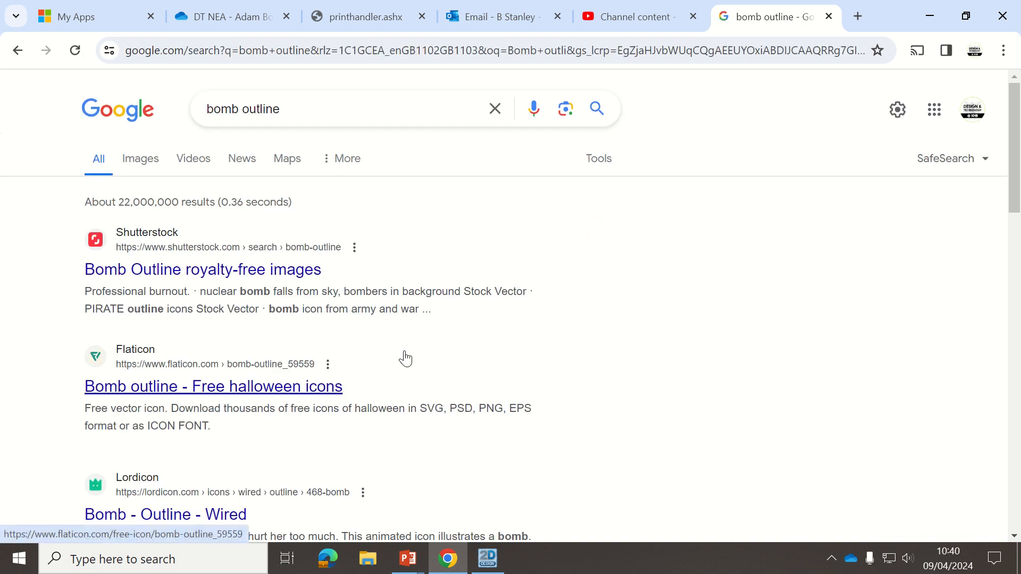
left_click(148, 158)
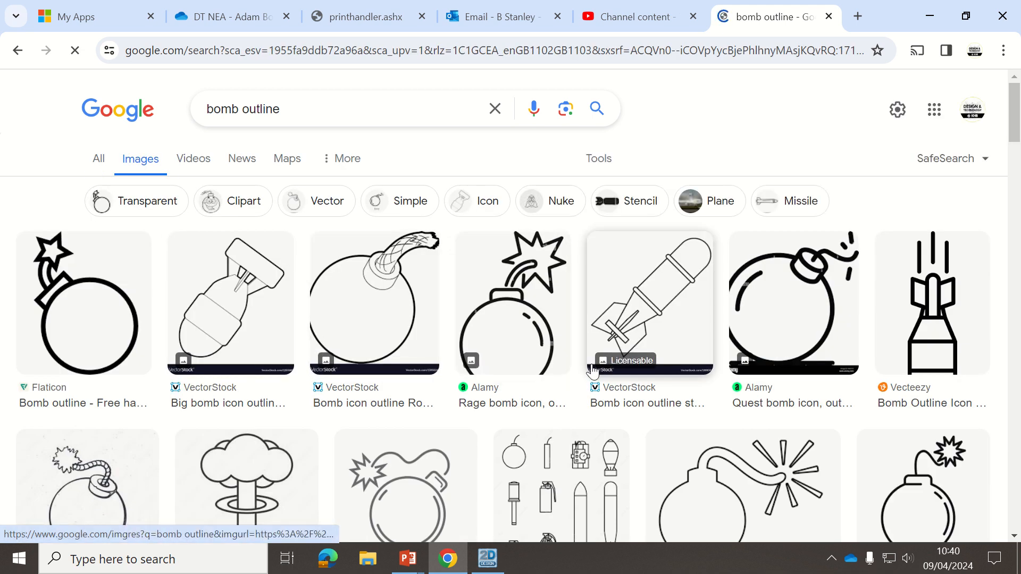
scroll(923, 423, "down", 2)
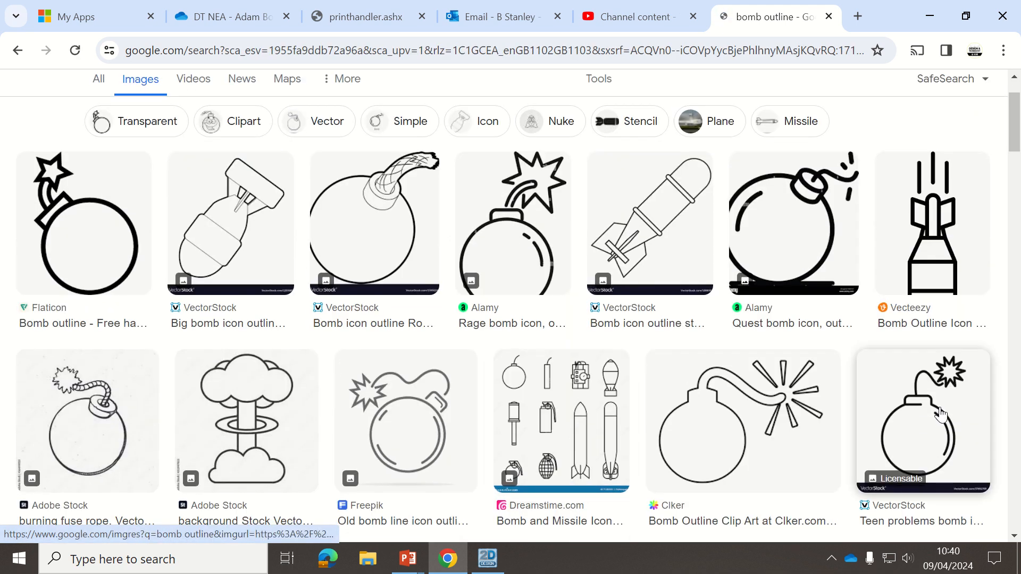
left_click(800, 399)
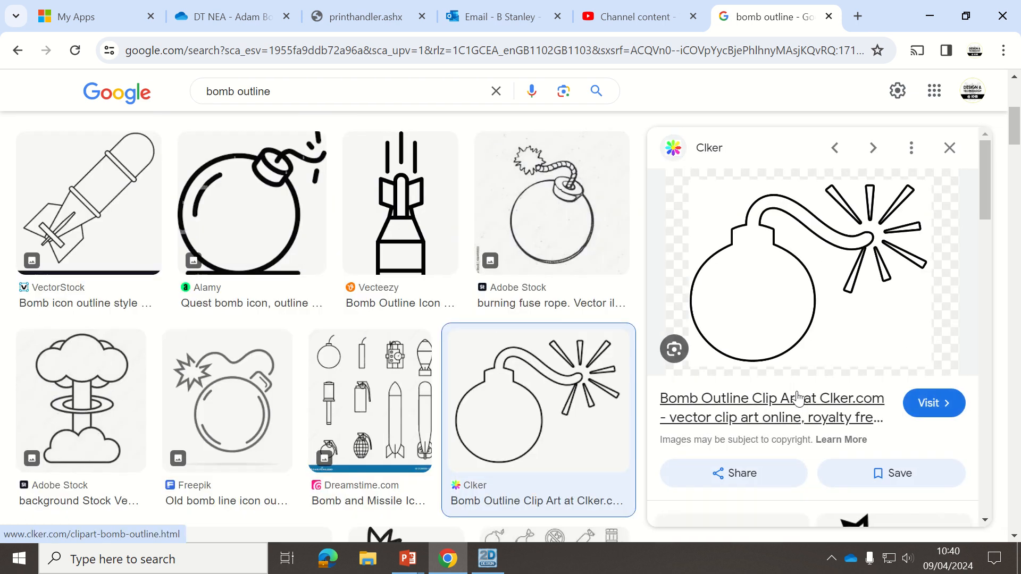
scroll(150, 359, "down", 4)
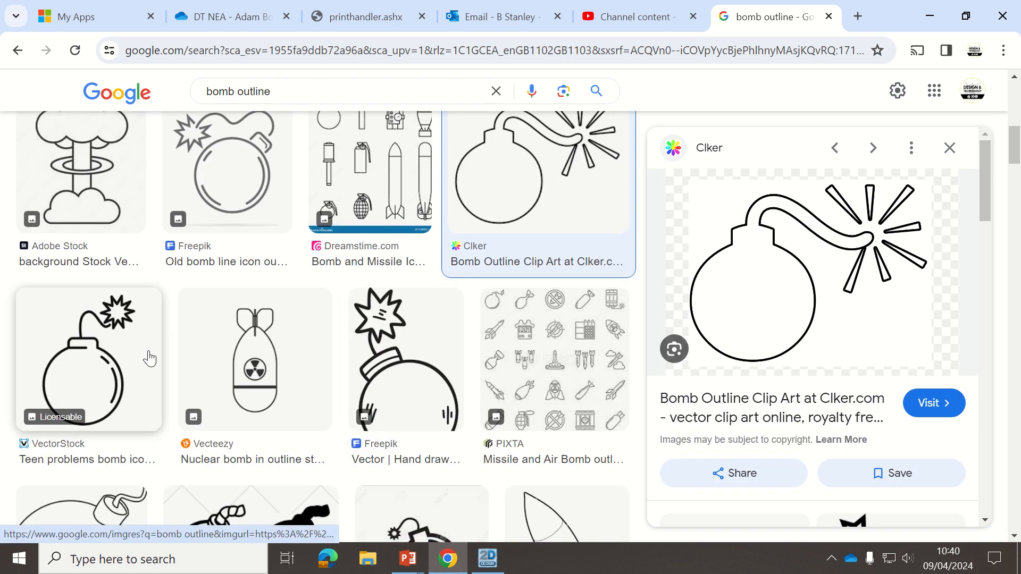
left_click(149, 357)
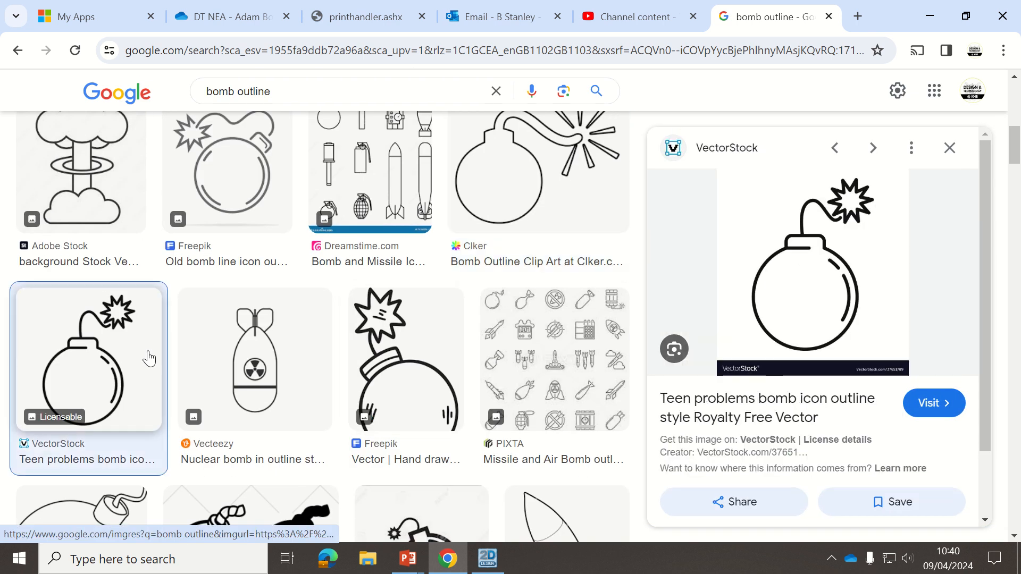
Copy the previewed bomb image and paste it into the open drawing in 2D Design
right_click(857, 267)
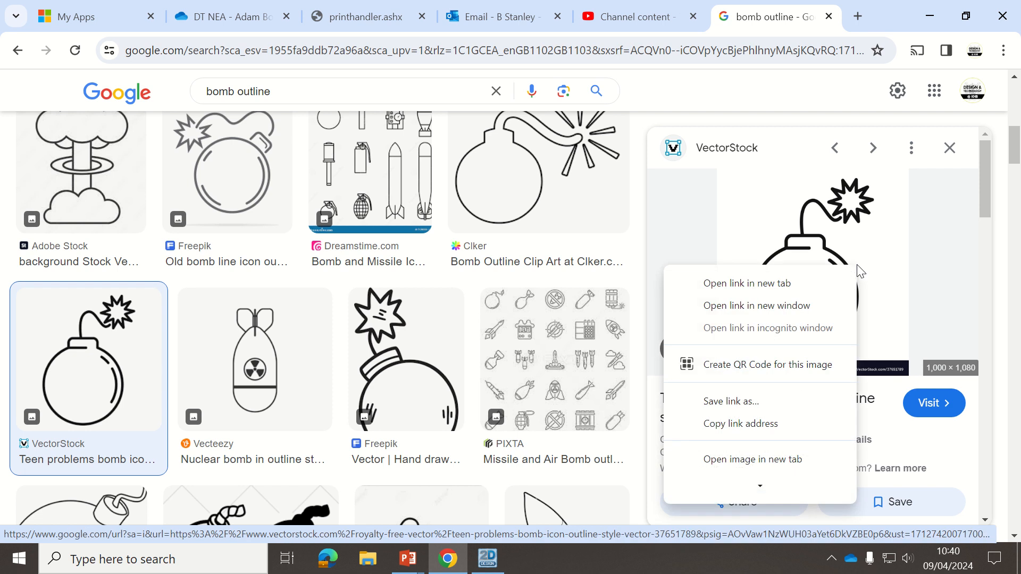
scroll(750, 440, "down", 3)
left_click(748, 446)
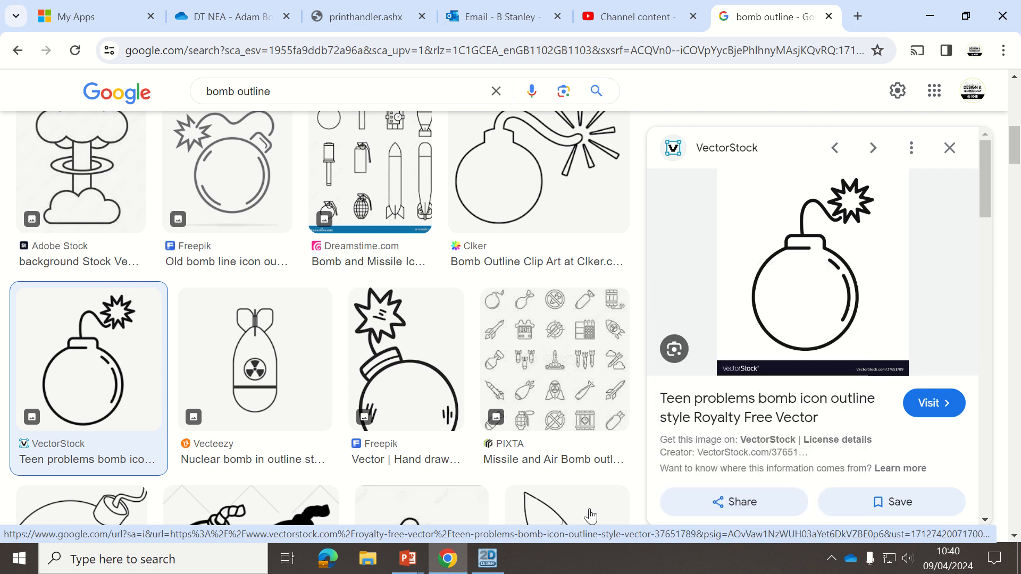
left_click(480, 567)
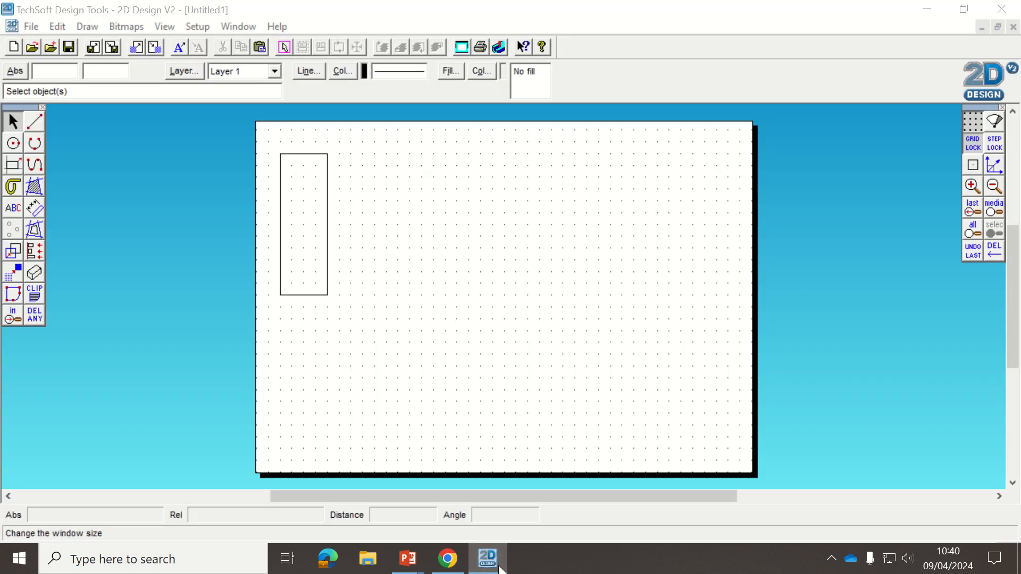
right_click(556, 218)
left_click(598, 262)
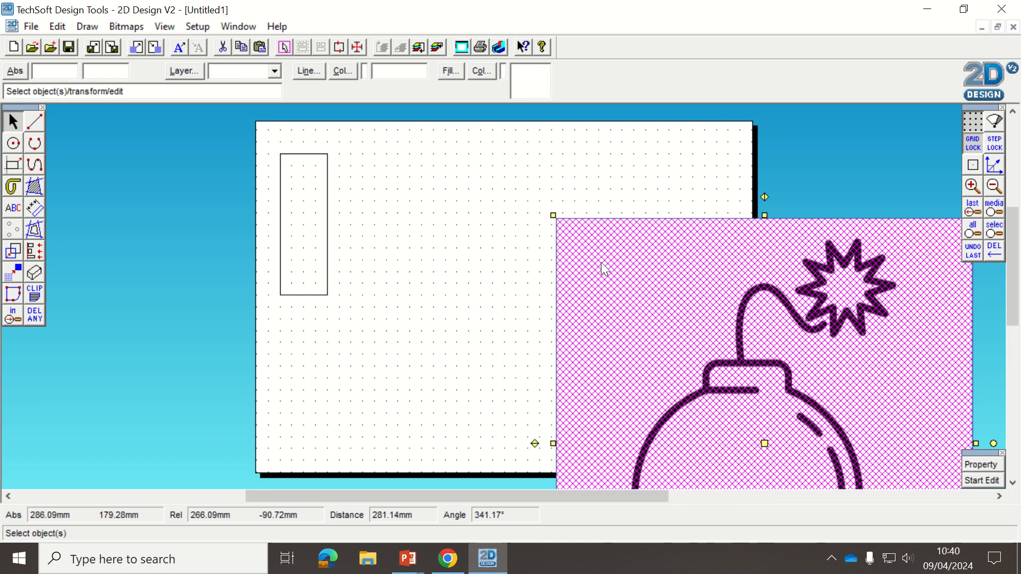
Scale the pasted bomb bitmap down proportionally until it is only slightly wider than the drawn rectangle
left_click_drag(1016, 234, 1004, 374)
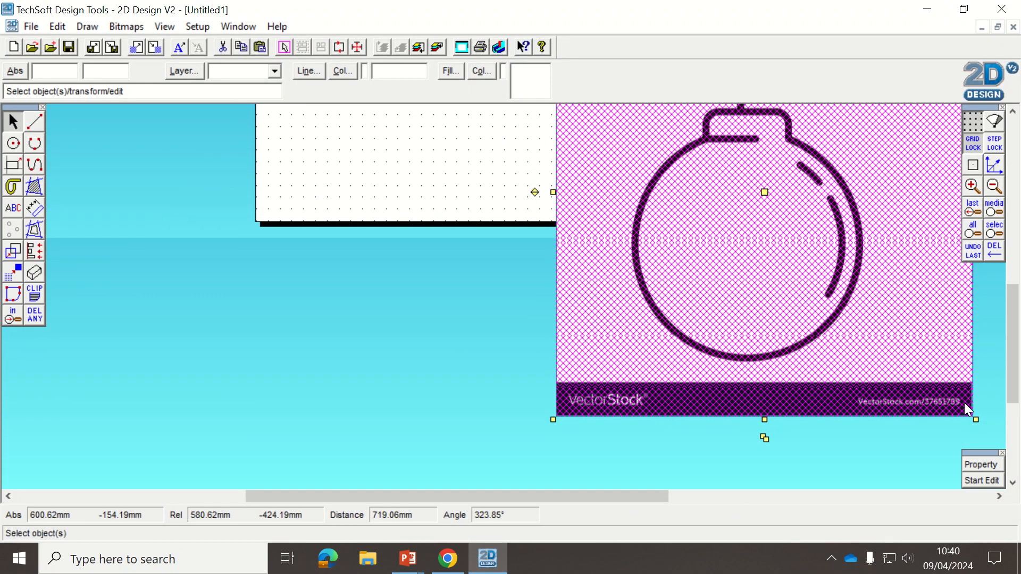
left_click_drag(975, 421, 830, 253)
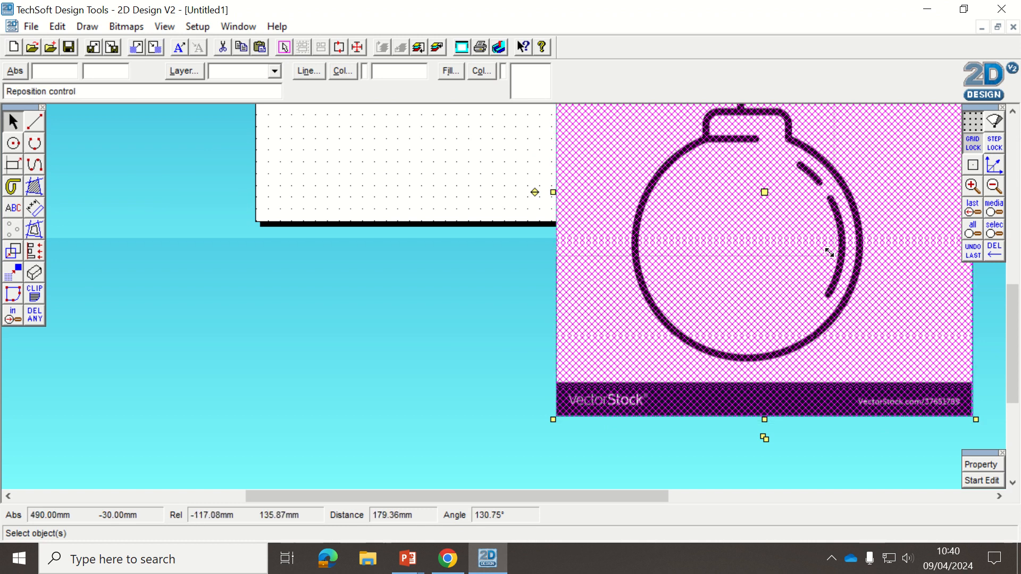
left_click_drag(777, 183, 822, 277)
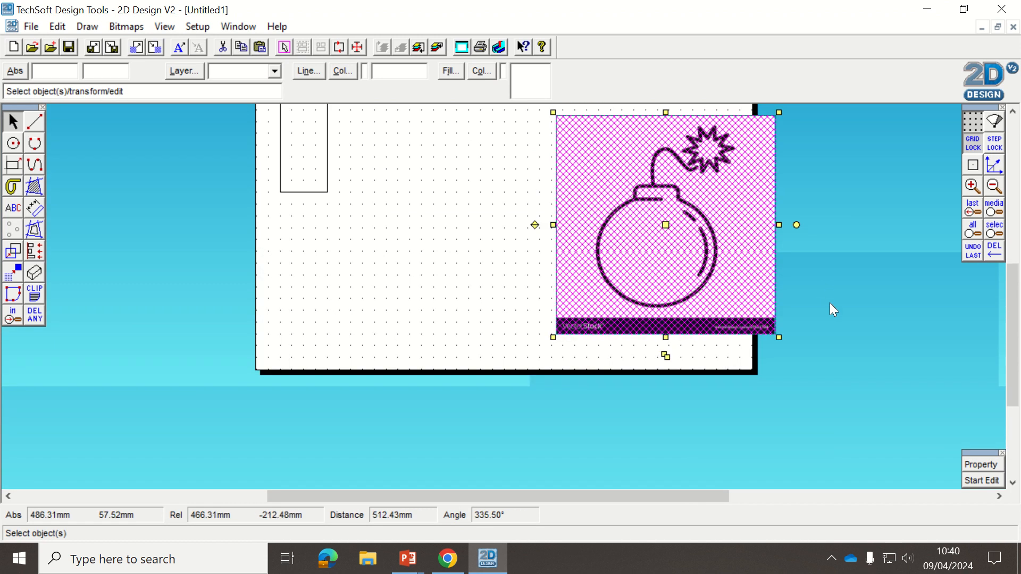
scroll(823, 338, "up", 3)
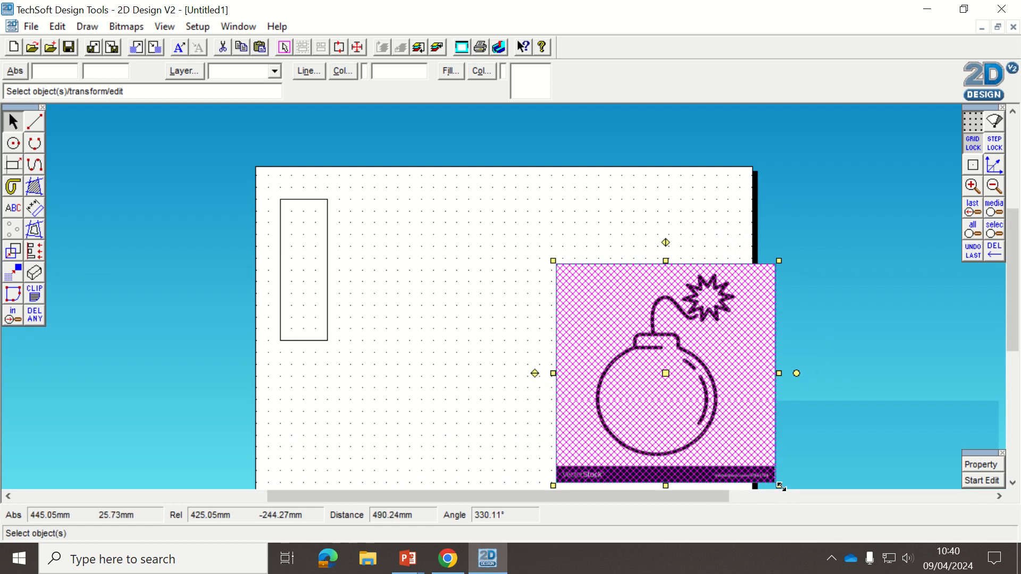
left_click_drag(779, 486, 672, 388)
left_click_drag(616, 320, 619, 326)
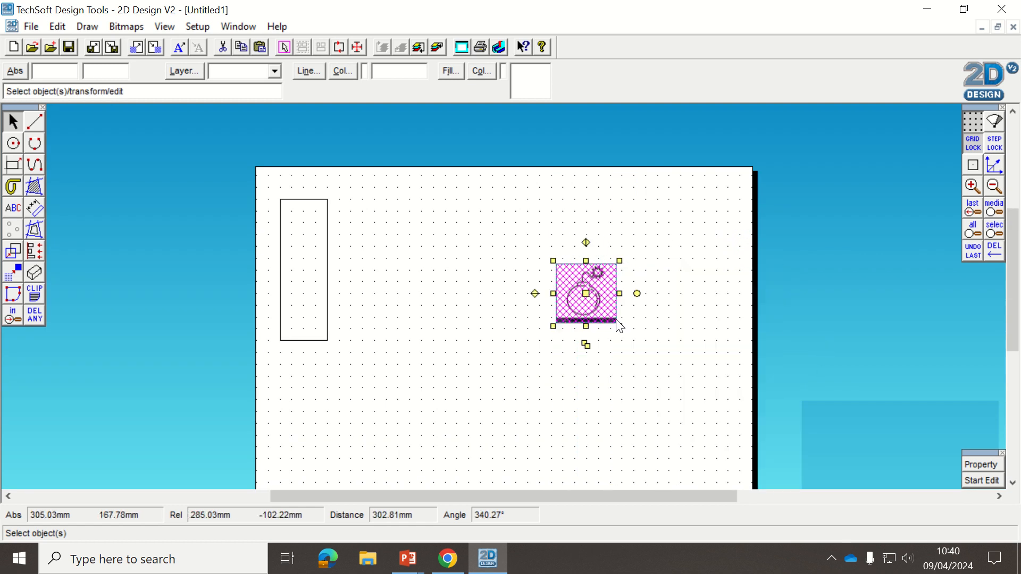
Move the bomb bitmap right beside the long edge of the tall rectangle
left_click(974, 187)
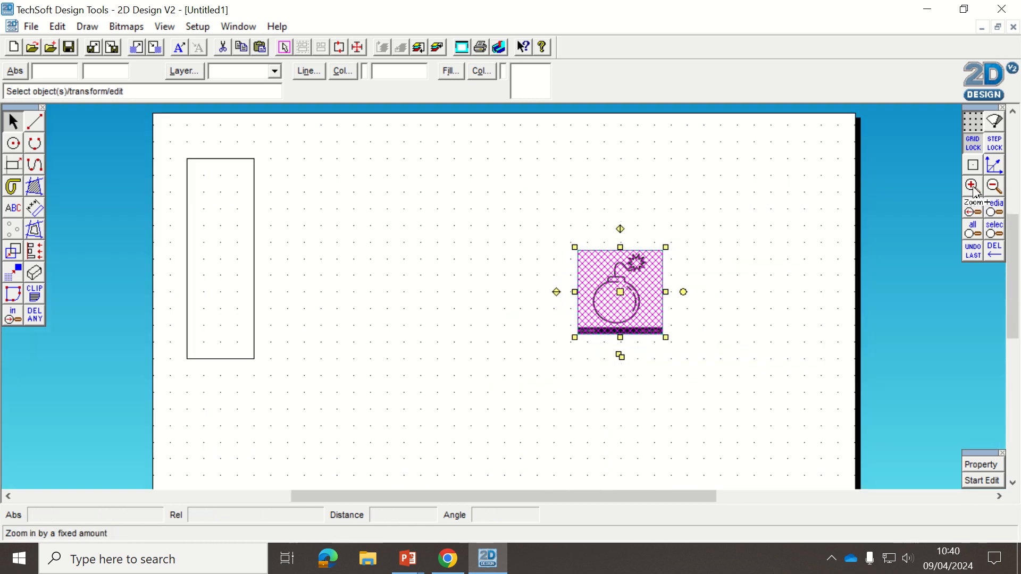
left_click(972, 186)
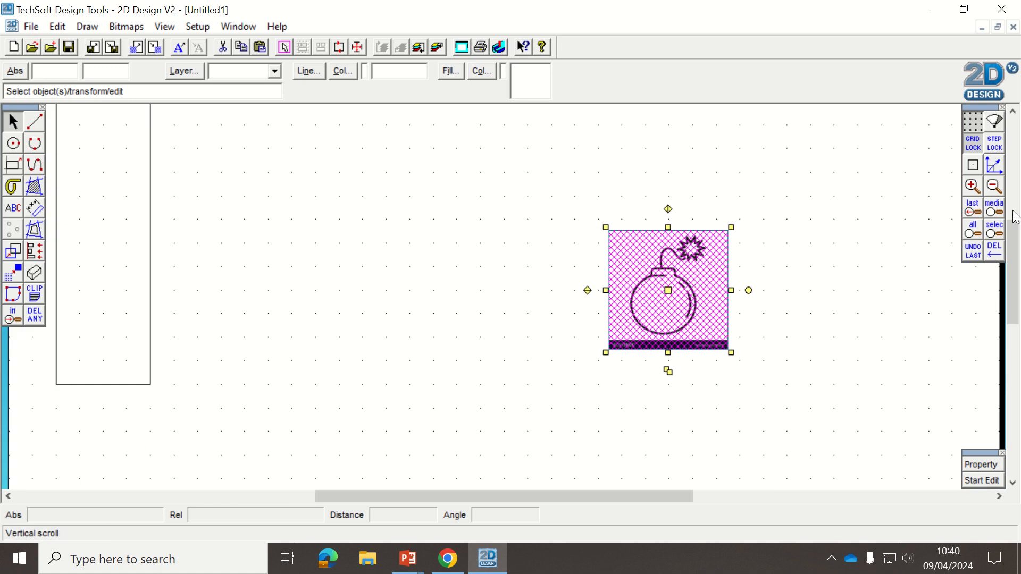
left_click_drag(1013, 240, 1013, 243)
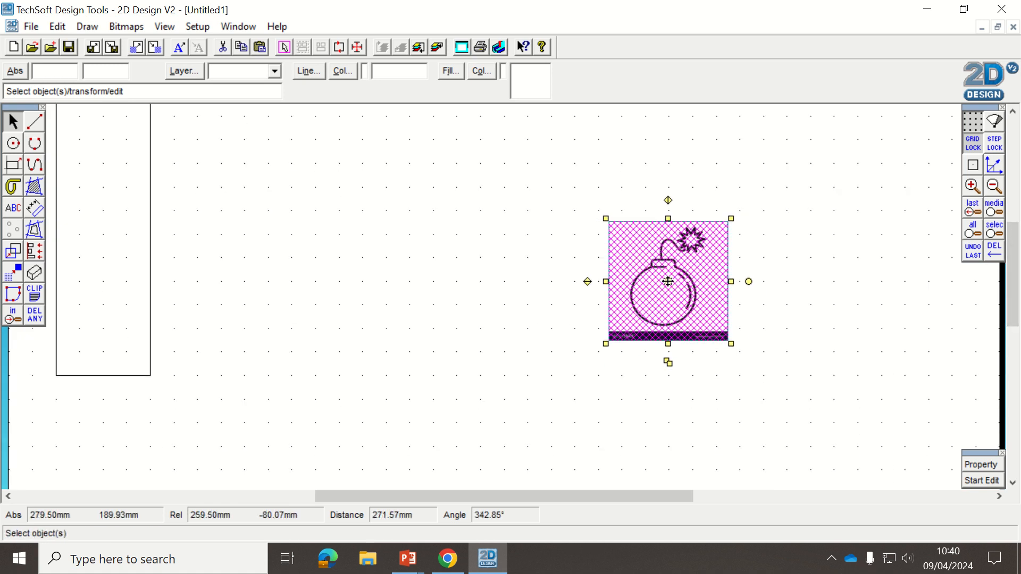
left_click_drag(667, 281, 219, 233)
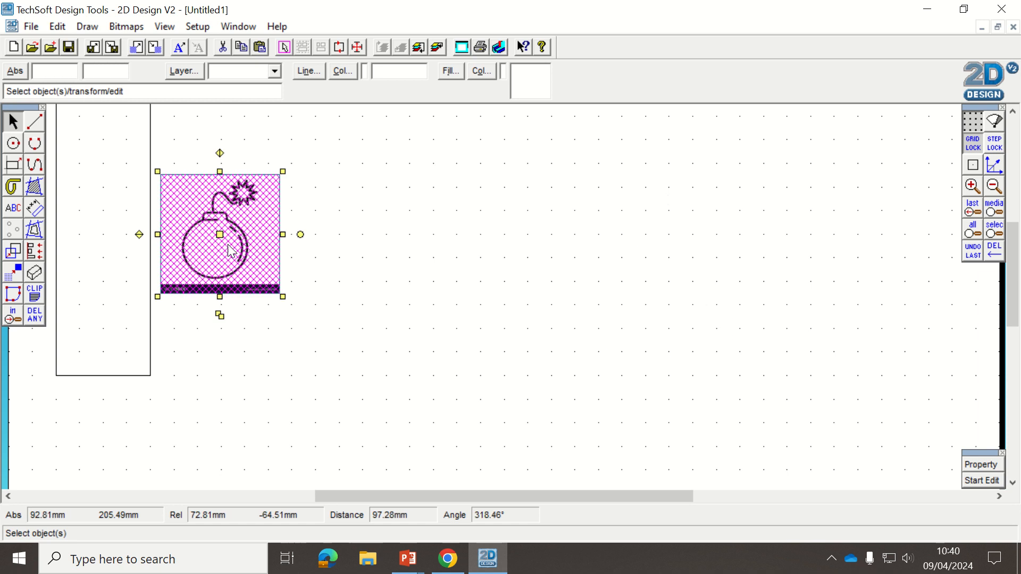
left_click_drag(474, 496, 377, 496)
left_click(390, 282)
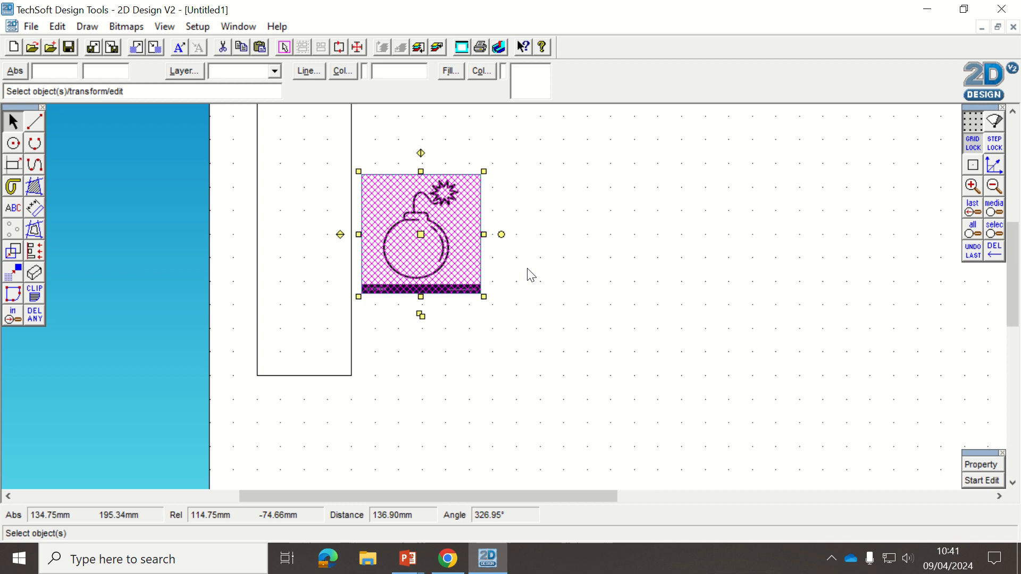
Vectorise the bomb bitmap in Monochrome with a transparent background, adjusting the luminance and using the Default Settings for conversion
left_click(16, 273)
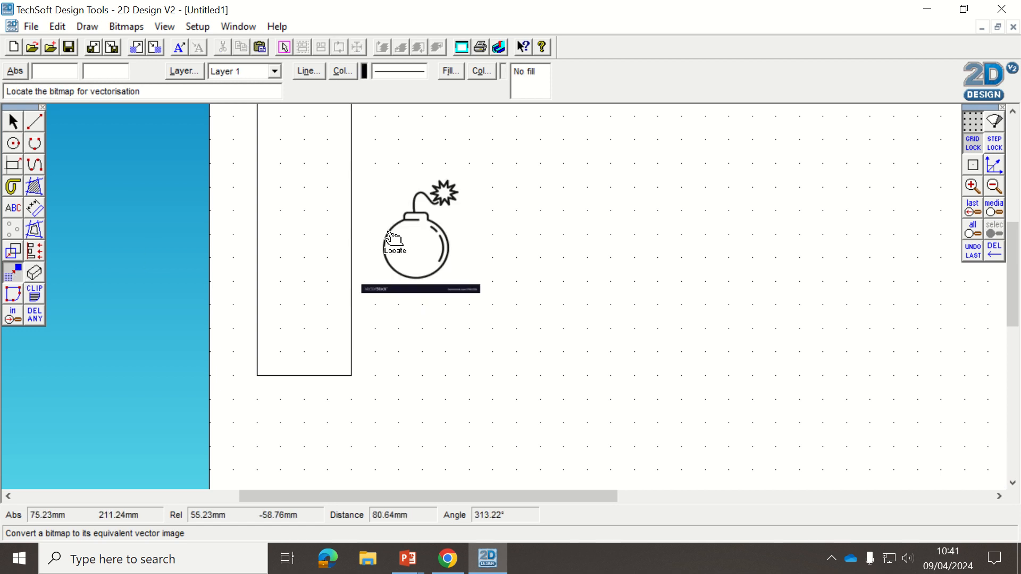
left_click(388, 234)
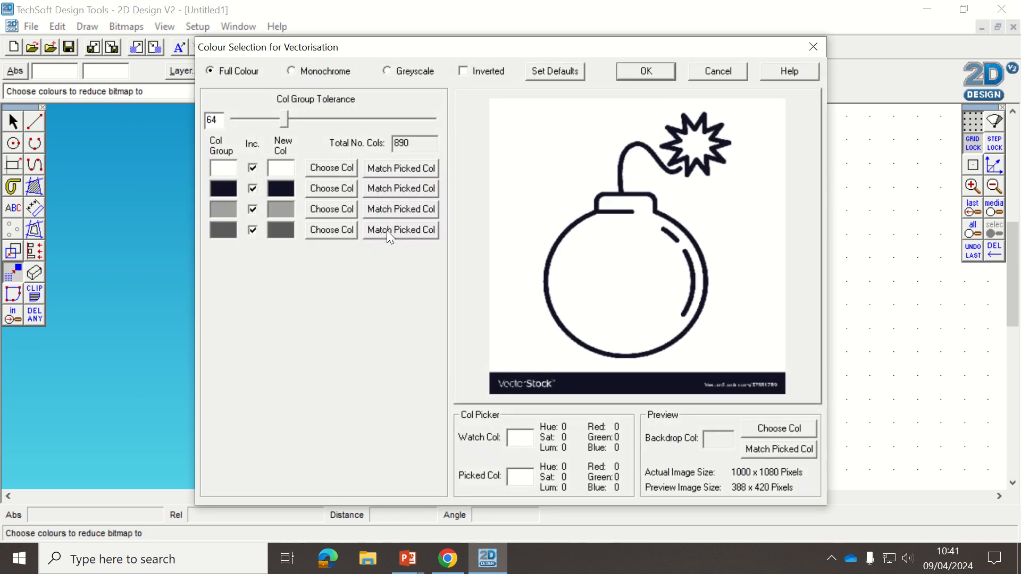
left_click(292, 70)
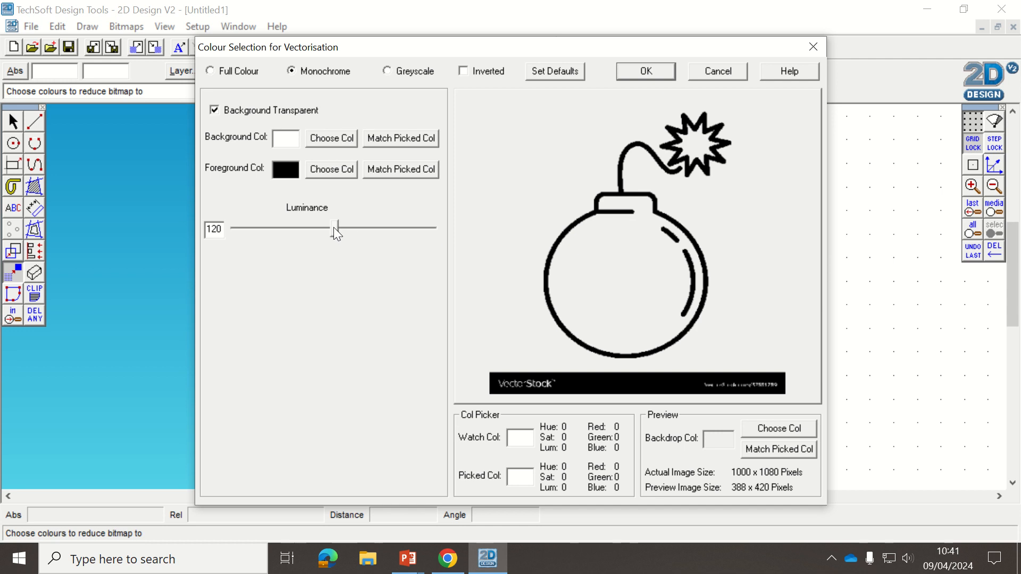
left_click_drag(335, 229, 355, 243)
left_click_drag(285, 242, 341, 235)
left_click(659, 71)
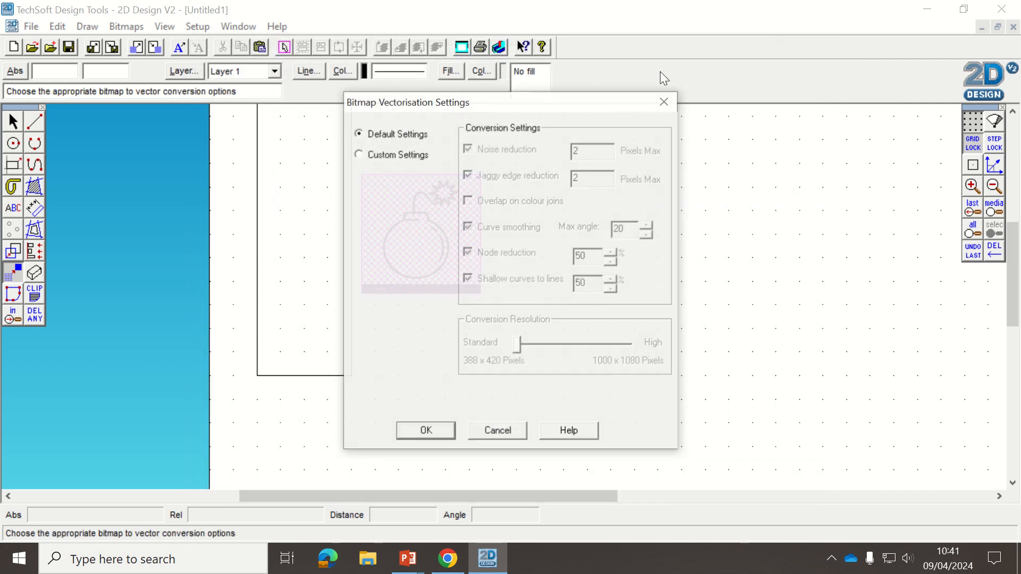
left_click(440, 434)
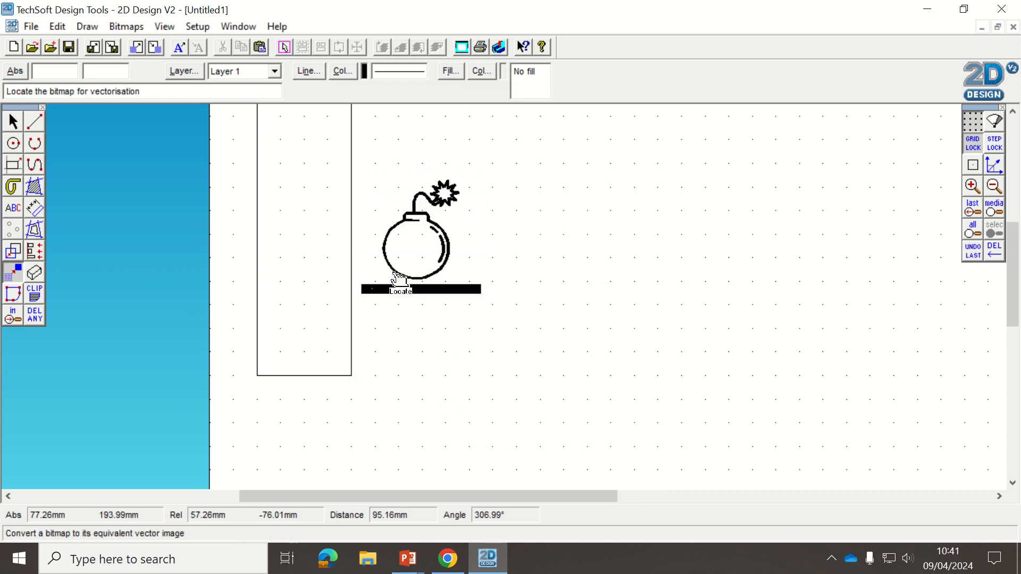
Ungroup the vectorised bomb artwork into separate objects and clear the selection
left_click(12, 125)
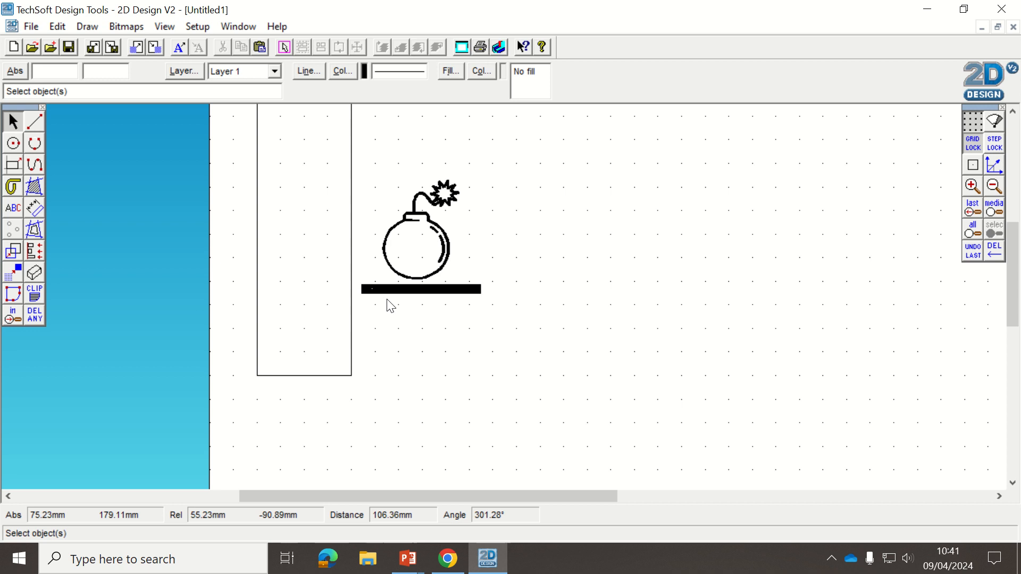
left_click(423, 231)
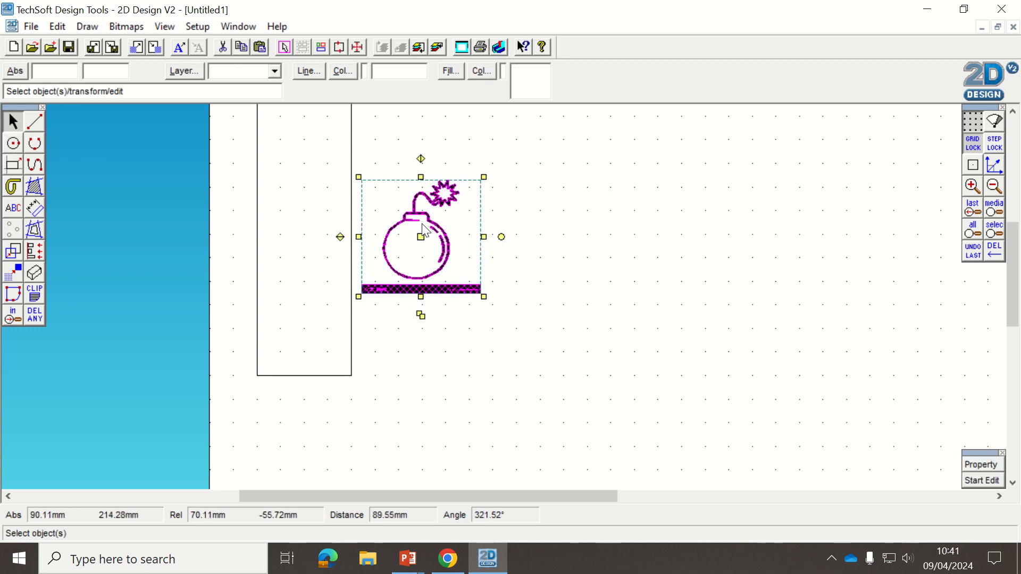
left_click(475, 307)
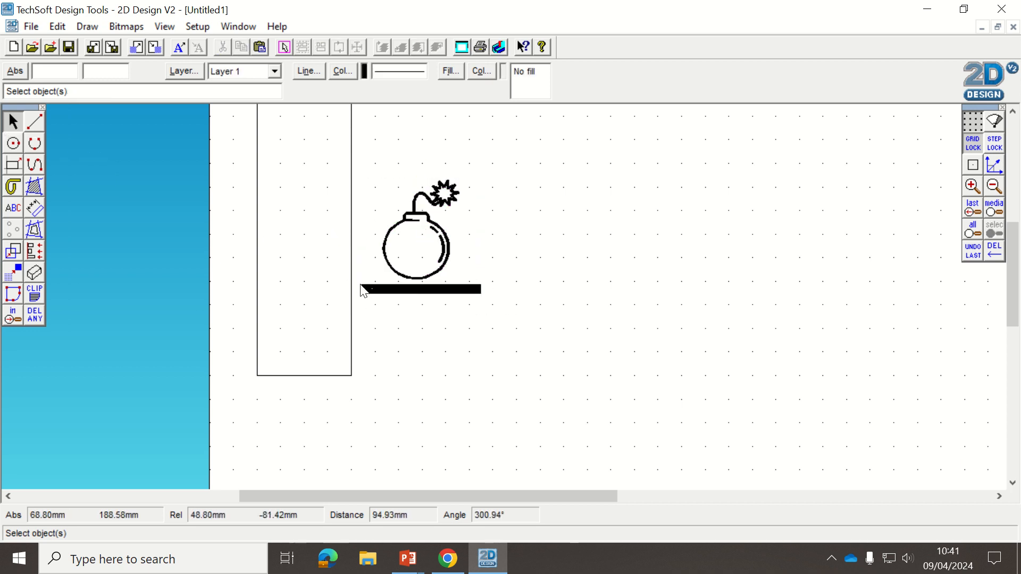
left_click(442, 269)
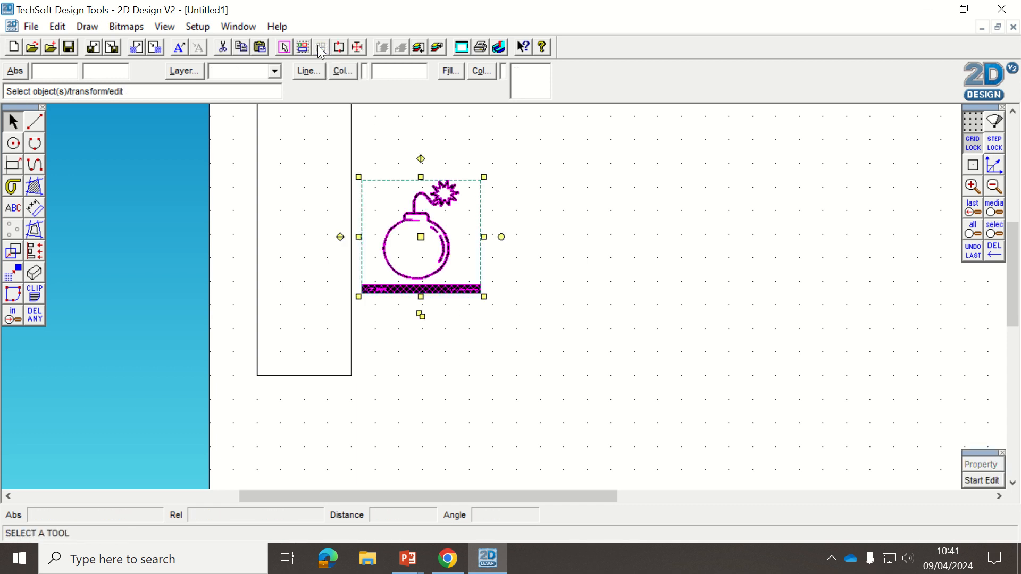
left_click(375, 213)
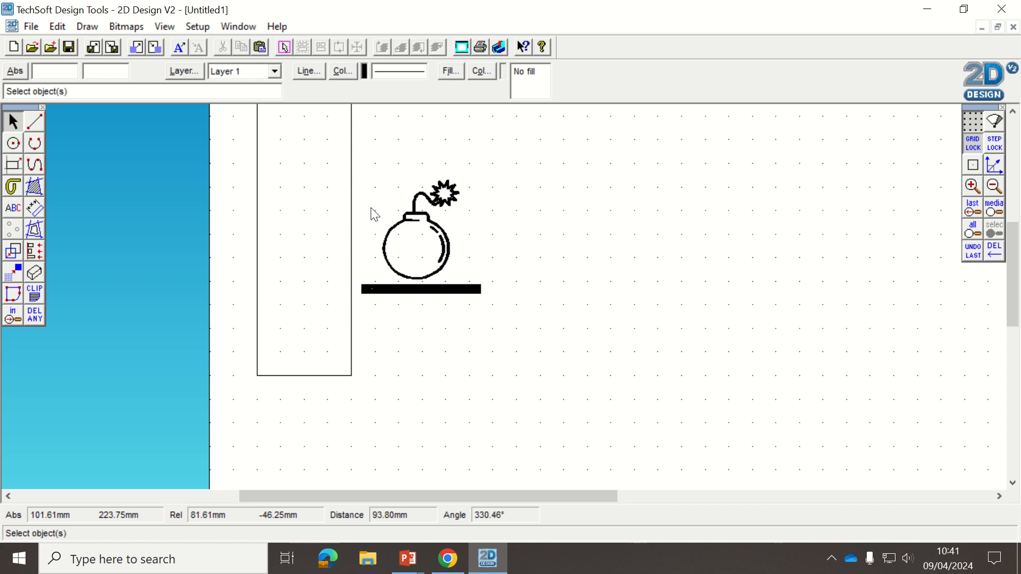
Delete the black banner beneath the bomb with a delete box set to Enclosed / Crossing
left_click(42, 319)
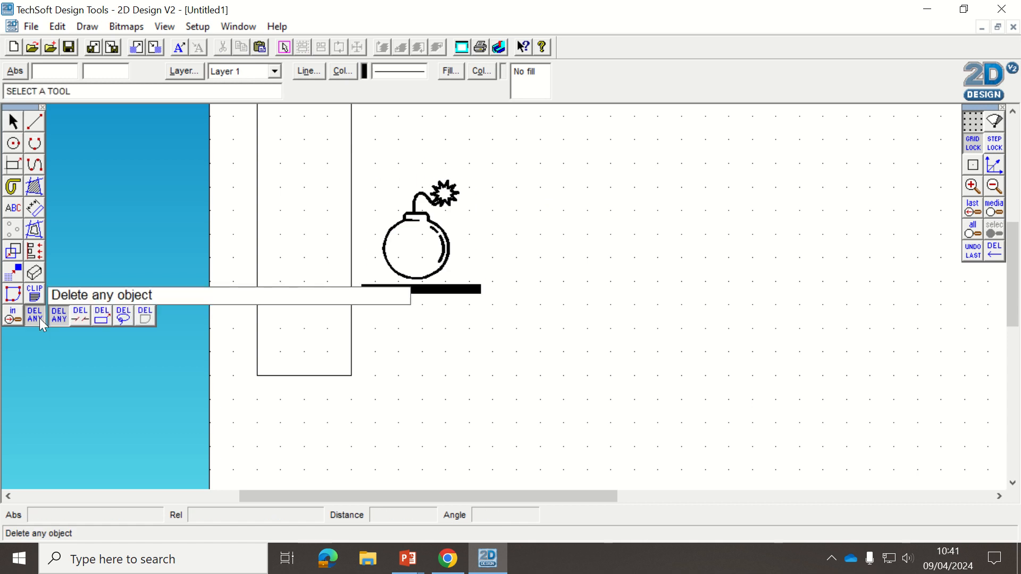
left_click(101, 318)
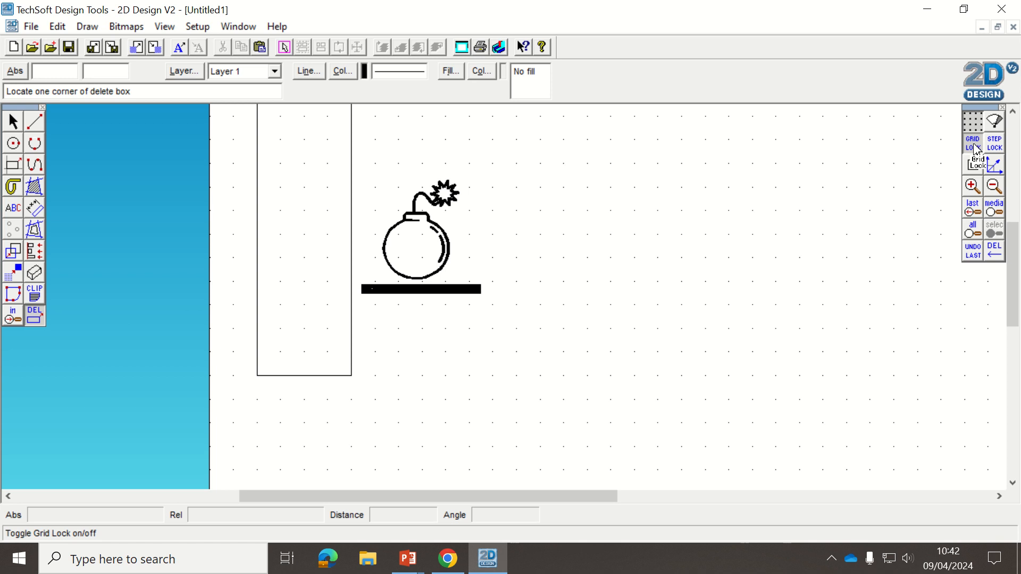
left_click(492, 282)
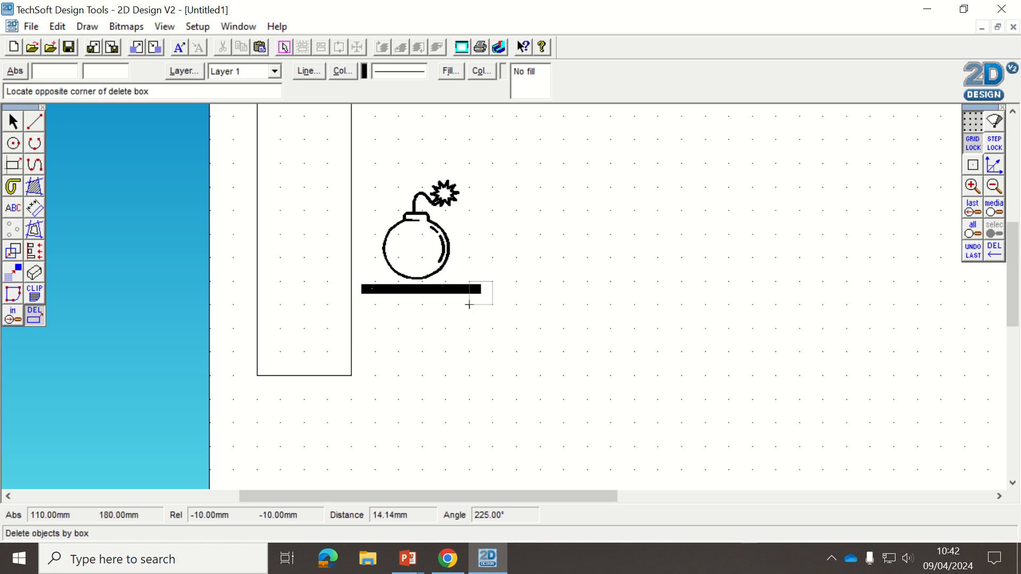
left_click(351, 304)
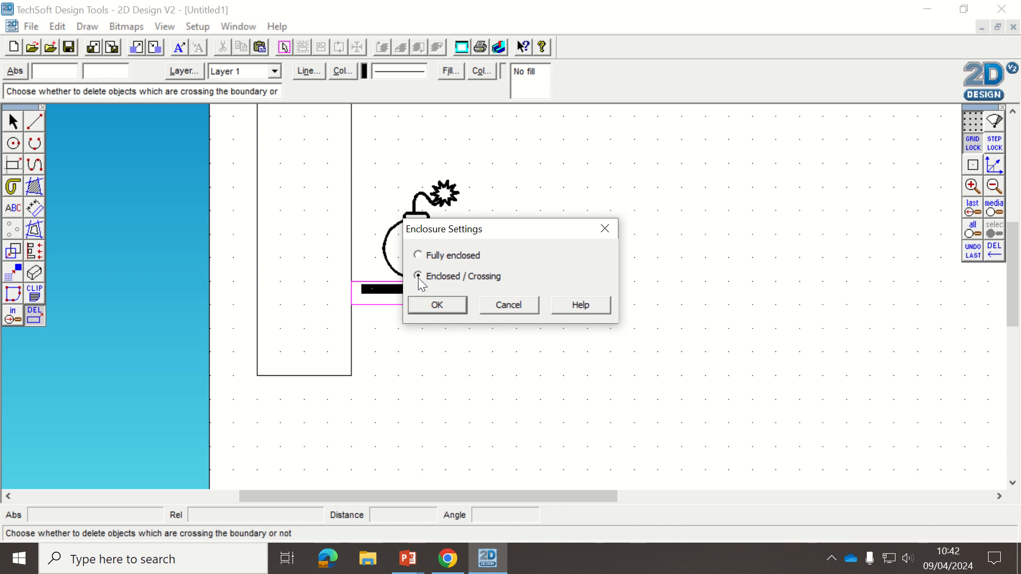
left_click(452, 308)
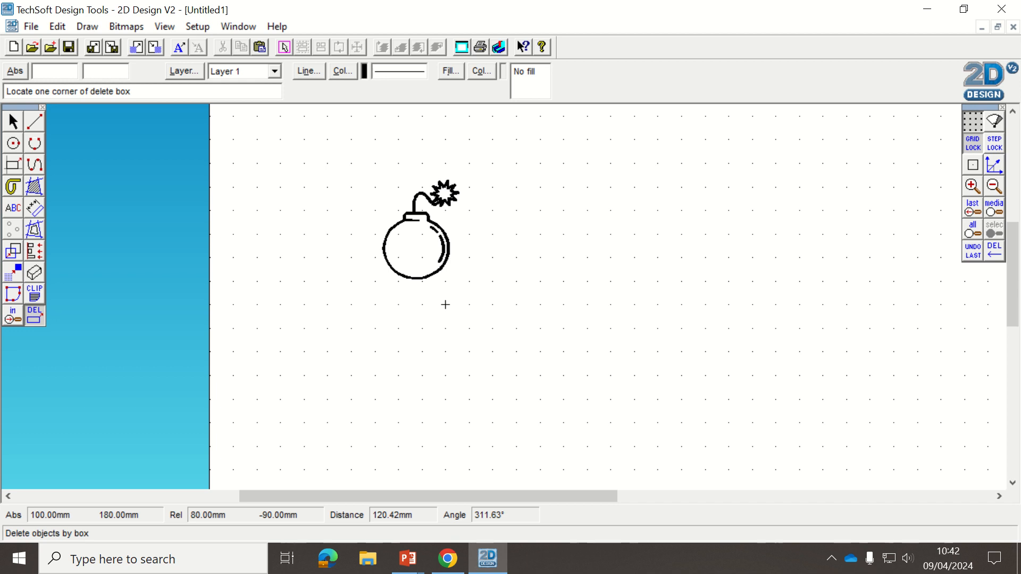
Undo the last deletion and remove only the black banner beneath the bomb, using a tighter delete box set to Enclosed / Crossing
key("ctrl+z")
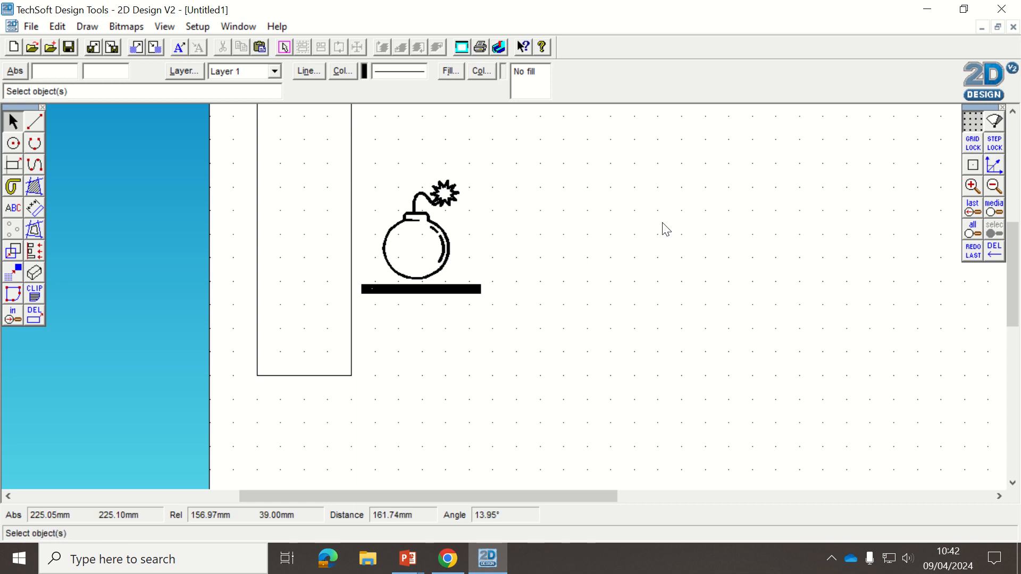
left_click(36, 316)
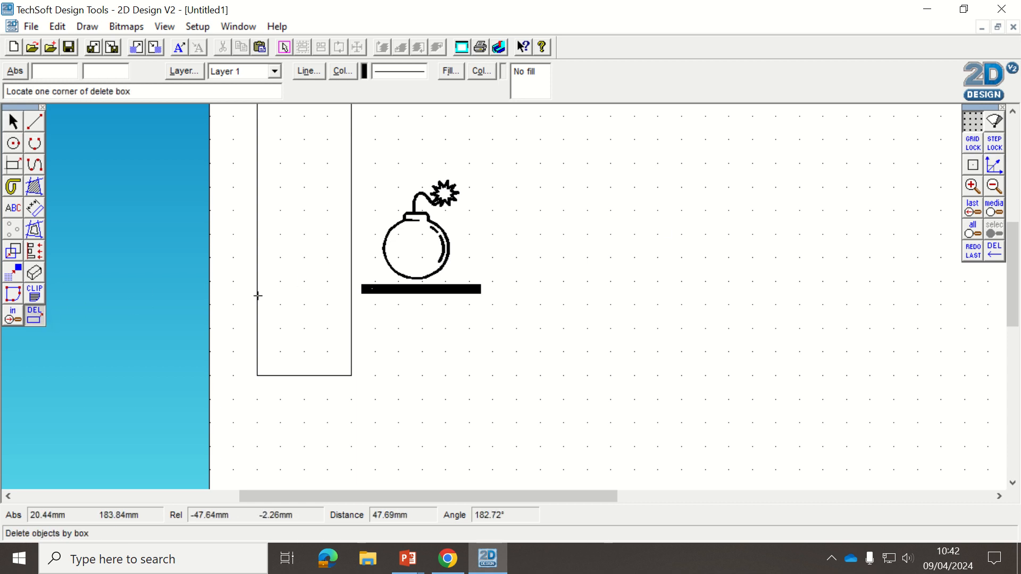
left_click(356, 281)
left_click(505, 302)
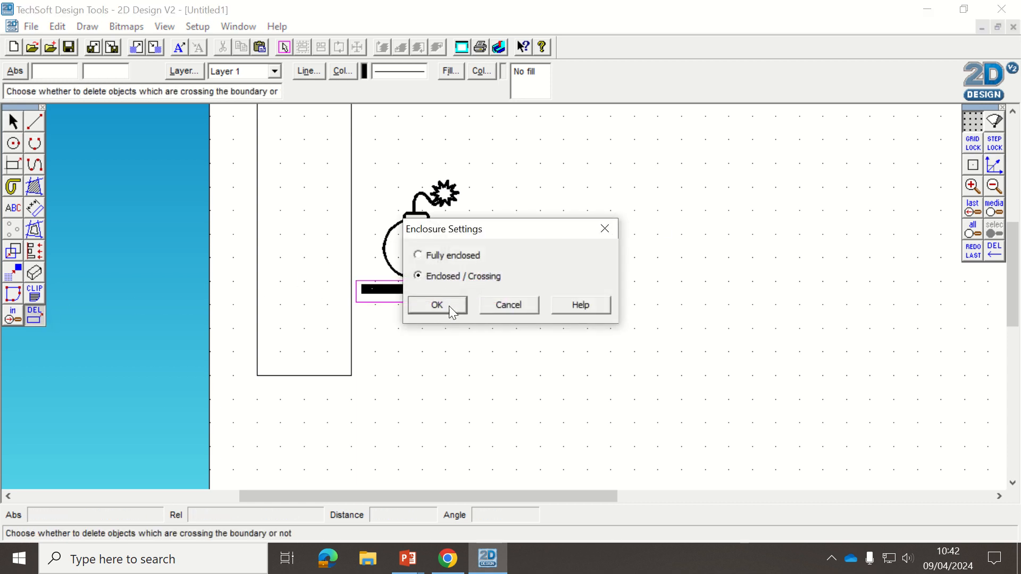
left_click(448, 306)
left_click(13, 122)
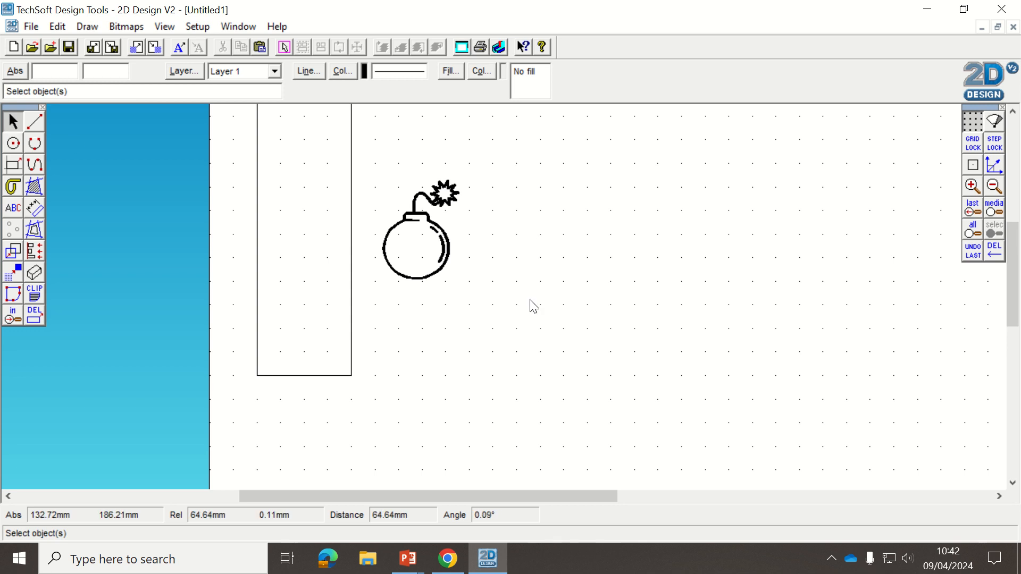
Switch to the Chrome browser and search Google Images for "bang outline"
scroll(531, 300, "up", 3)
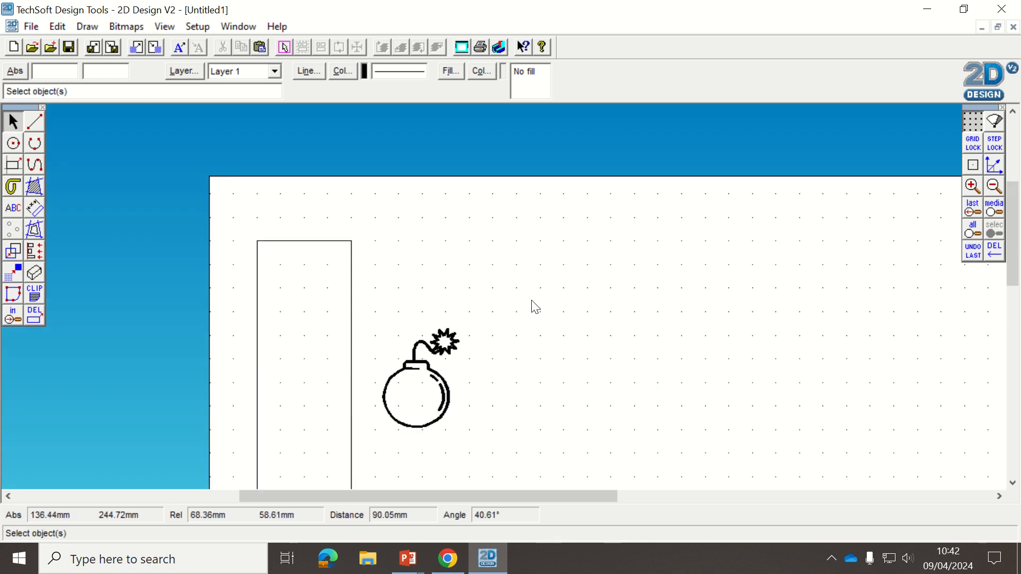
left_click(994, 187)
scroll(524, 310, "down", 2)
left_click(447, 558)
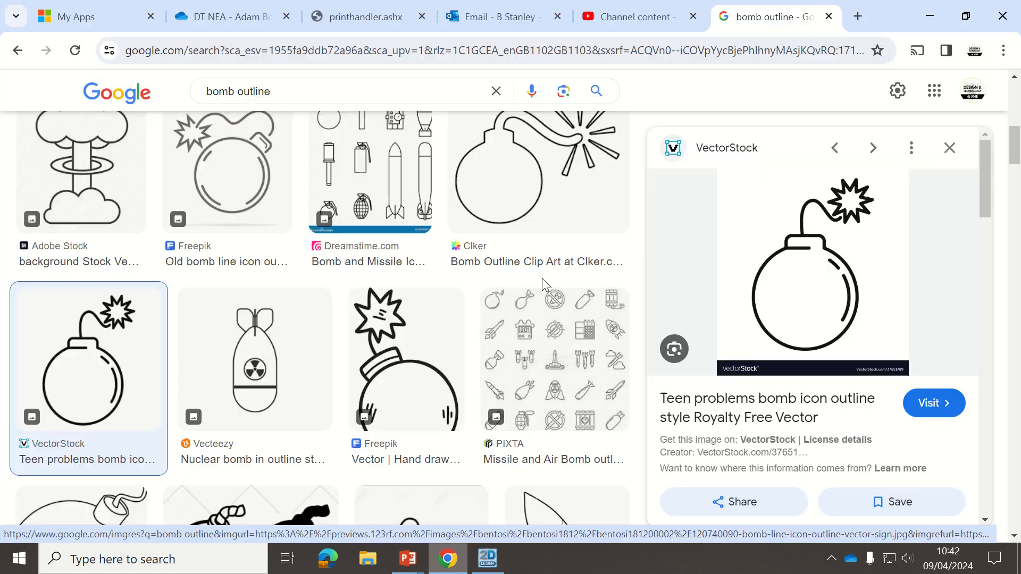
scroll(312, 104, "up", 5)
left_click_drag(272, 91, 202, 99)
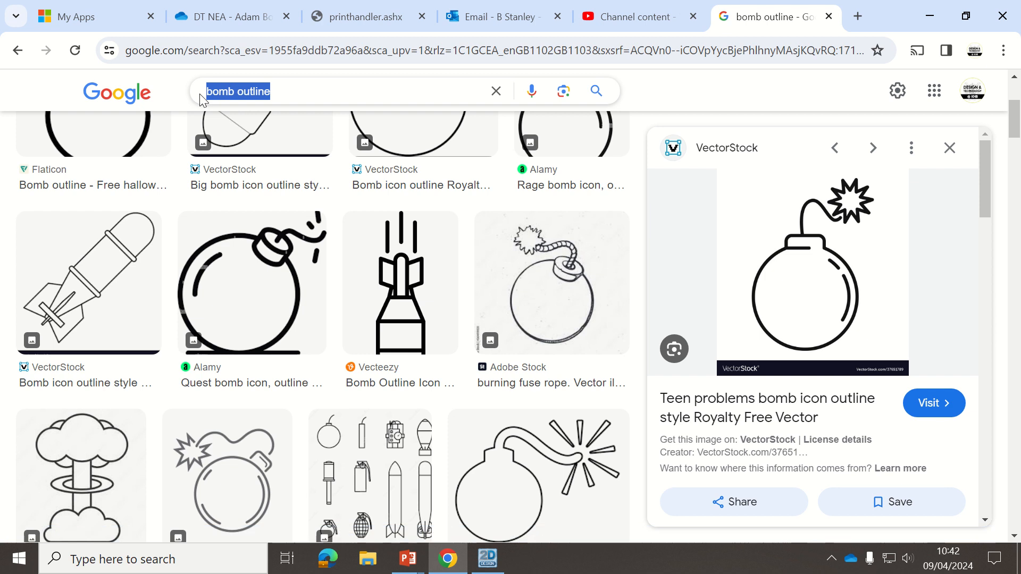
key("BackSpace")
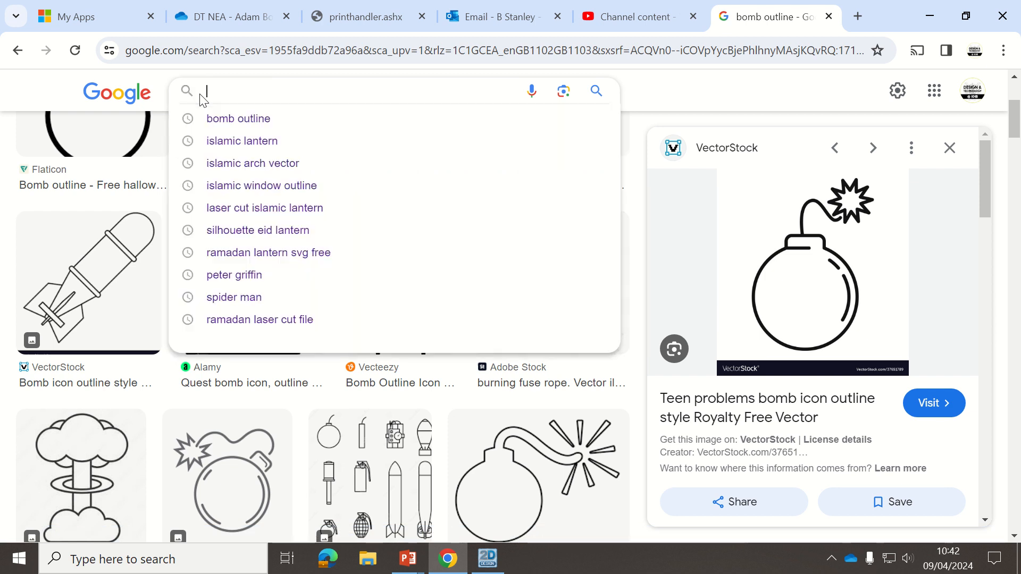
type("bang ")
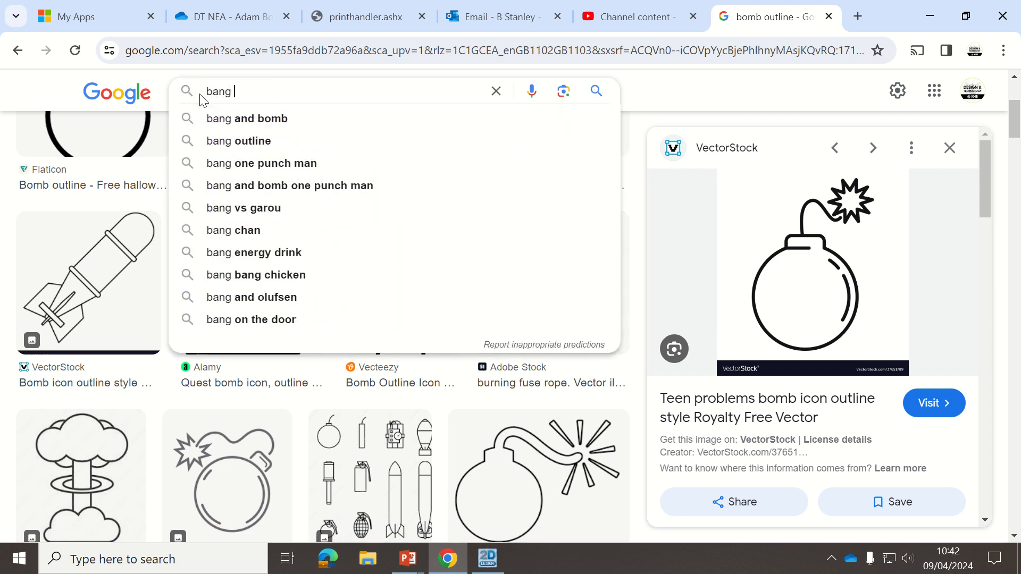
type("outline")
key("Return")
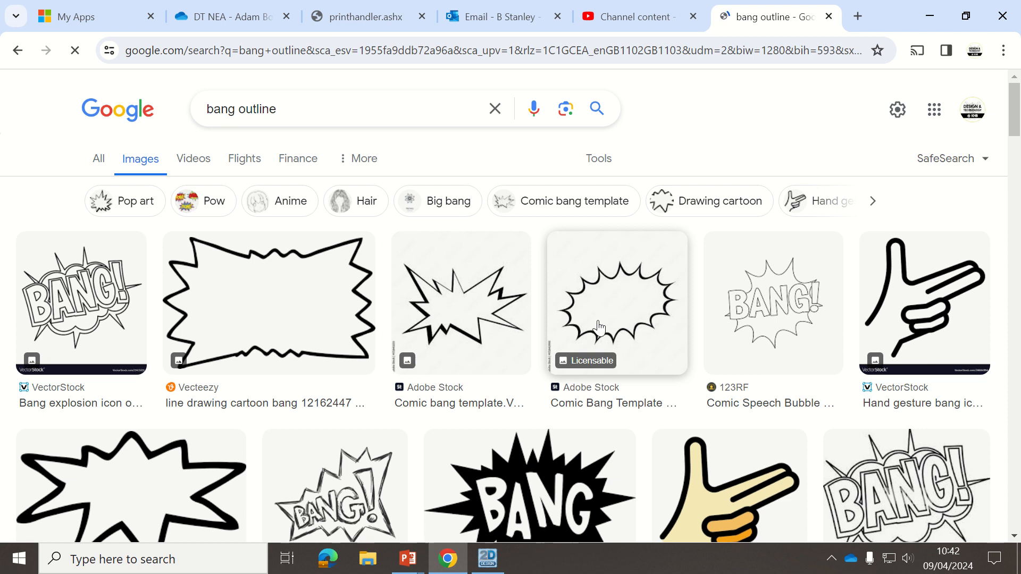
Browse the bang outline results and preview several burst shapes for a suitable outline
scroll(665, 298, "down", 1)
left_click(641, 265)
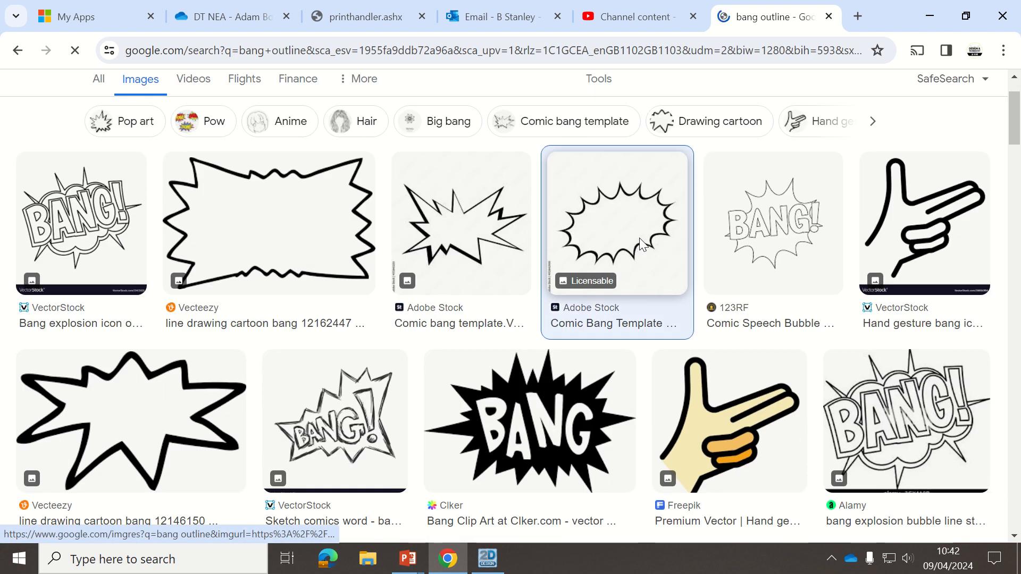
left_click(423, 266)
scroll(477, 325, "down", 10)
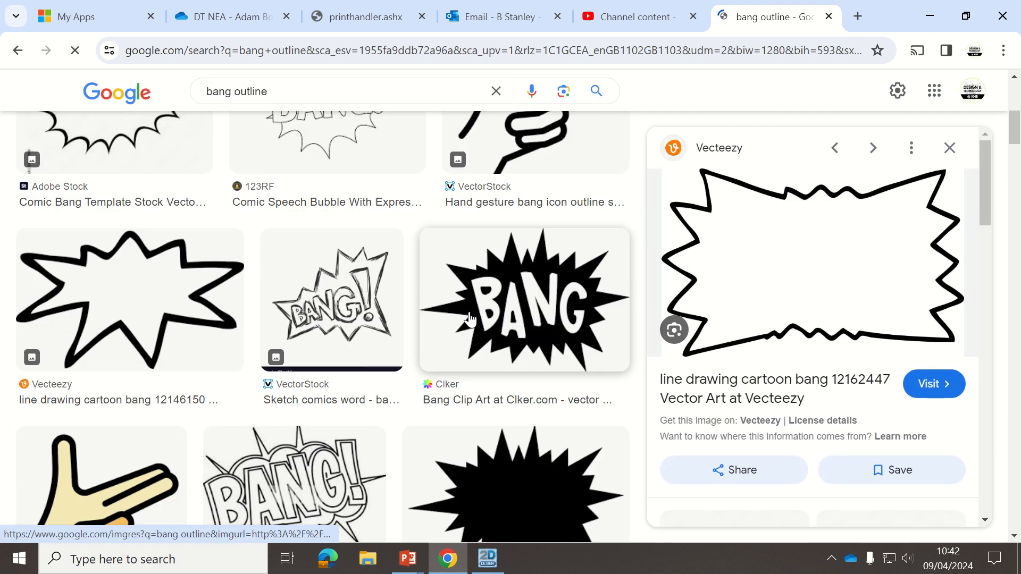
left_click(476, 326)
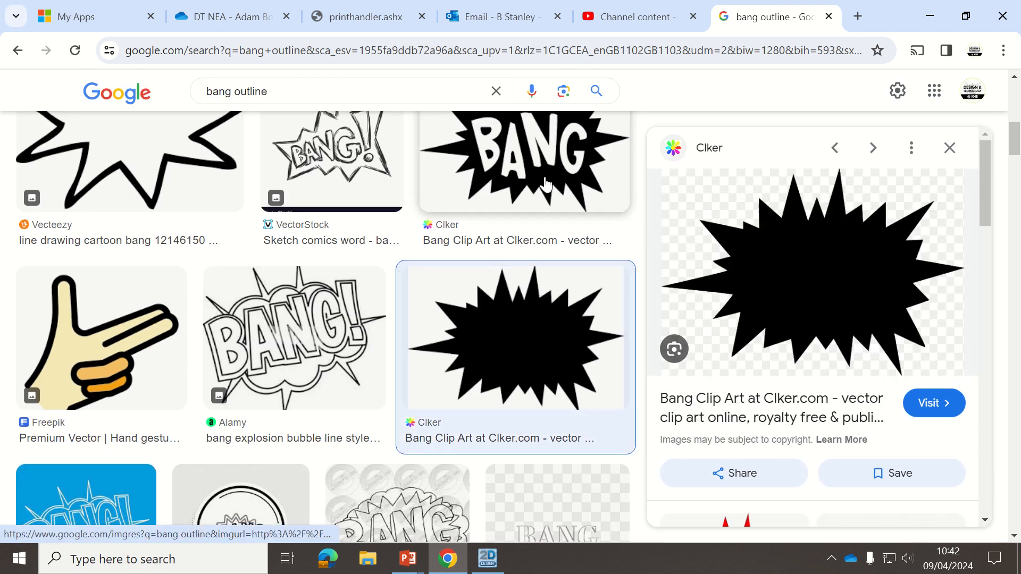
scroll(416, 390, "down", 1)
scroll(416, 391, "down", 6)
left_click(542, 378)
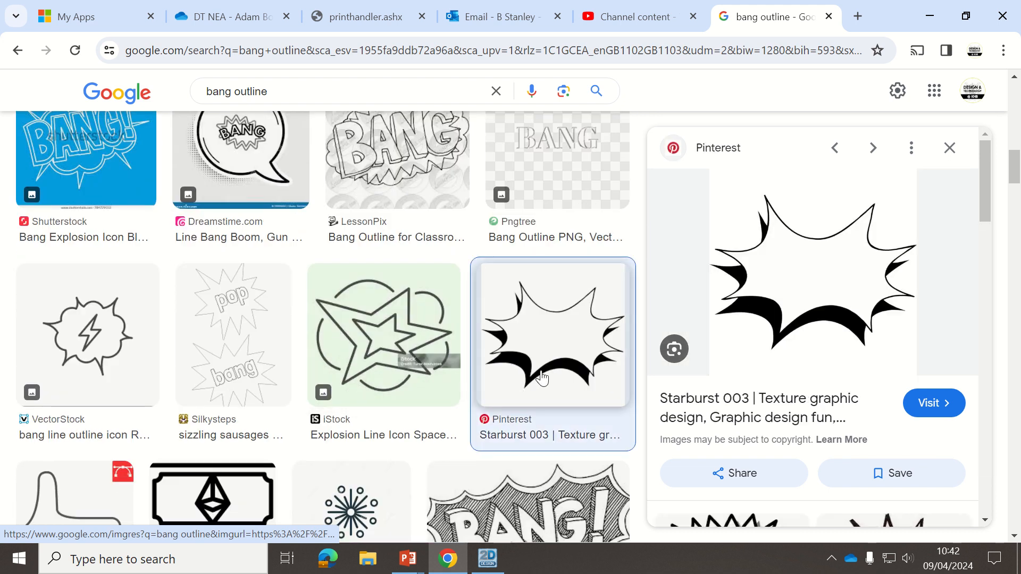
scroll(541, 377, "down", 13)
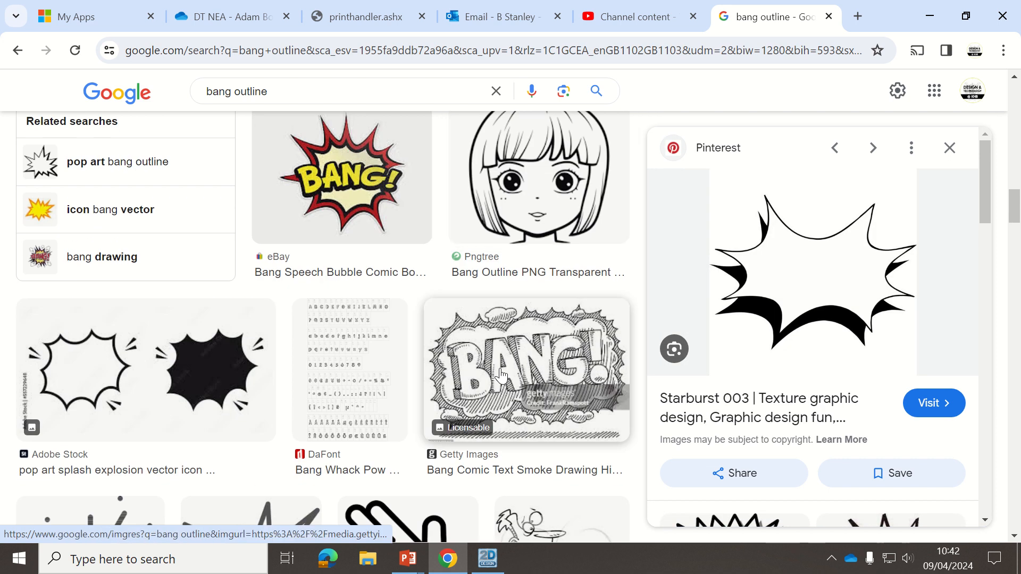
Narrow the image search to "pop art bang outline" and open the Vecteezy cartoon bang line drawing 12146150
left_click(116, 162)
scroll(367, 359, "down", 10)
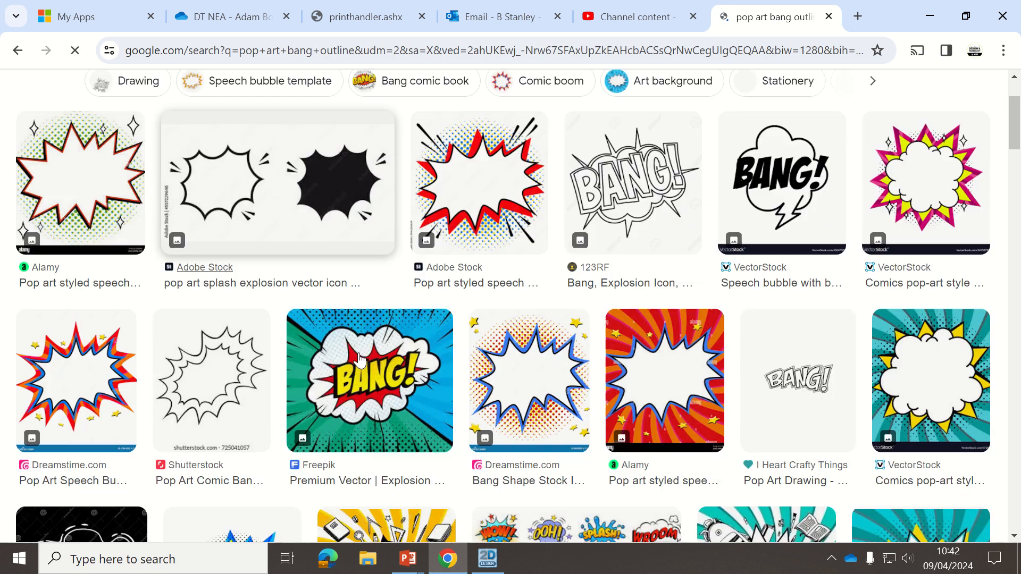
scroll(367, 359, "down", 13)
scroll(353, 349, "up", 5)
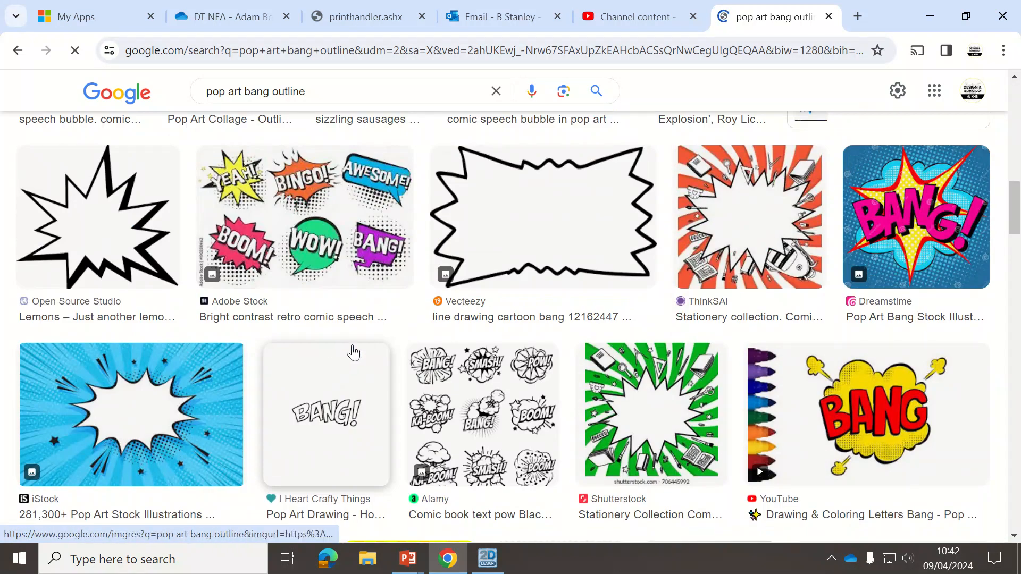
left_click(130, 235)
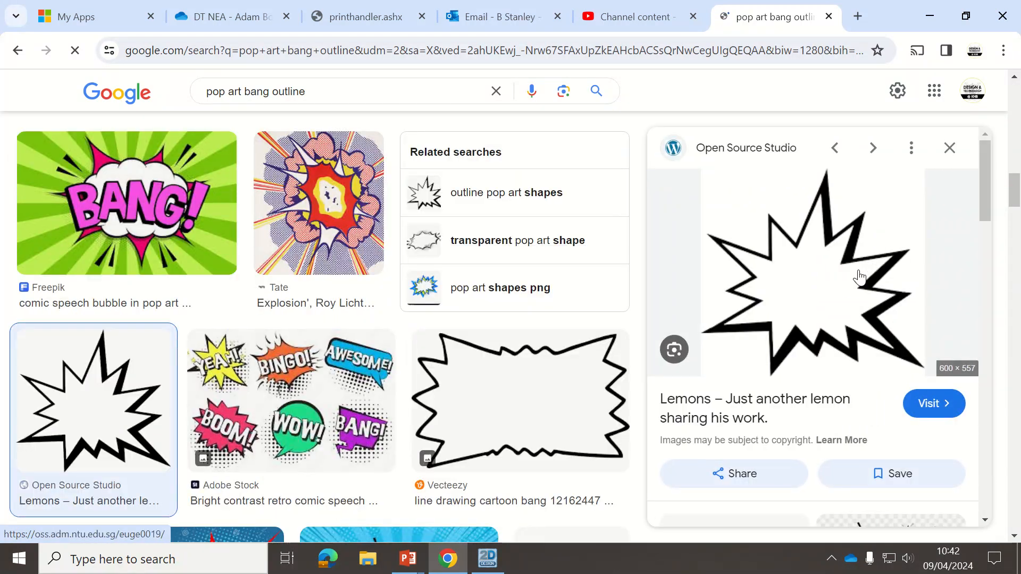
scroll(491, 421, "down", 12)
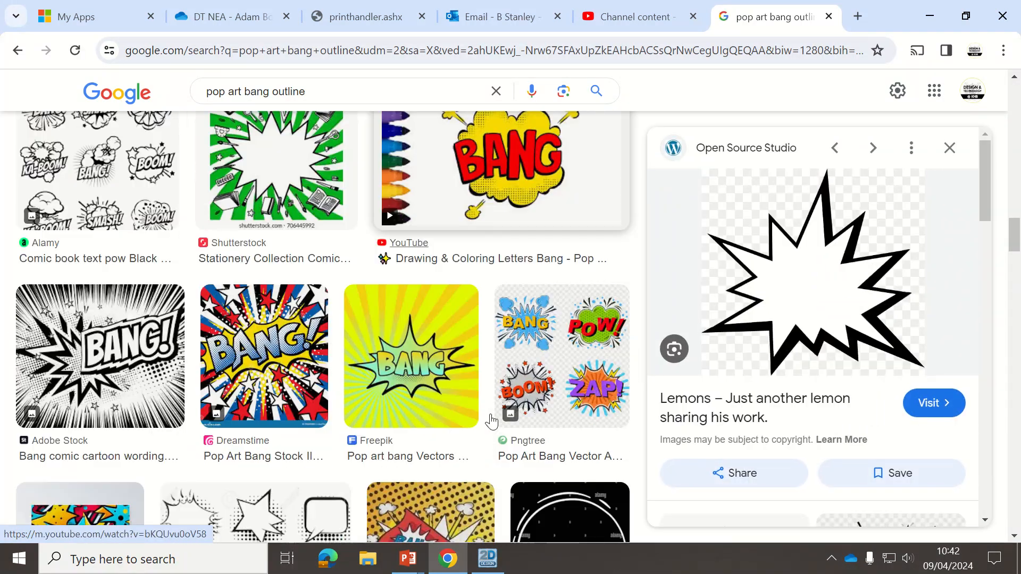
scroll(491, 421, "down", 10)
left_click(550, 349)
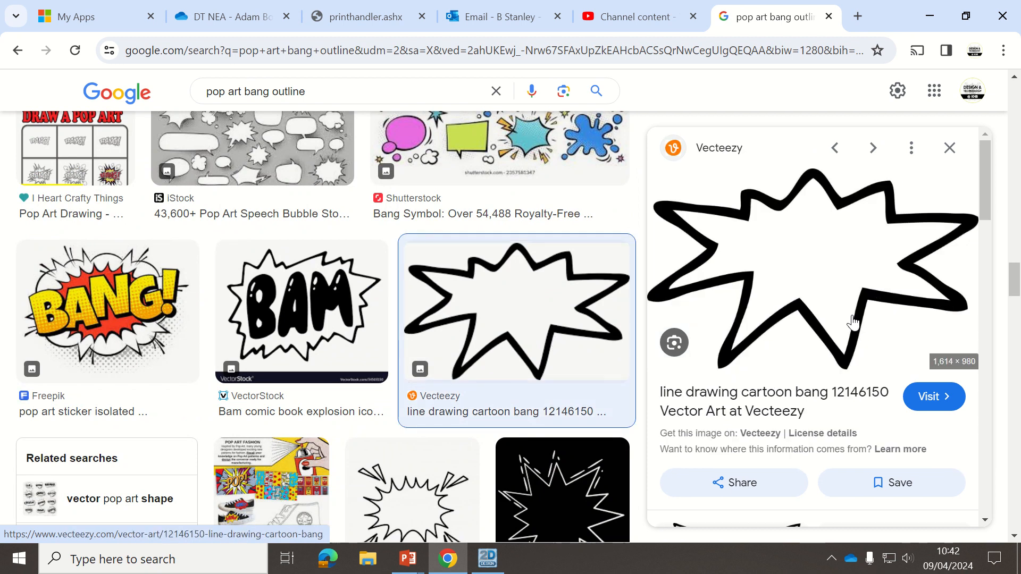
Copy the cartoon bang image, switch to 2D Design and paste it into the drawing
right_click(855, 295)
scroll(753, 258, "down", 2)
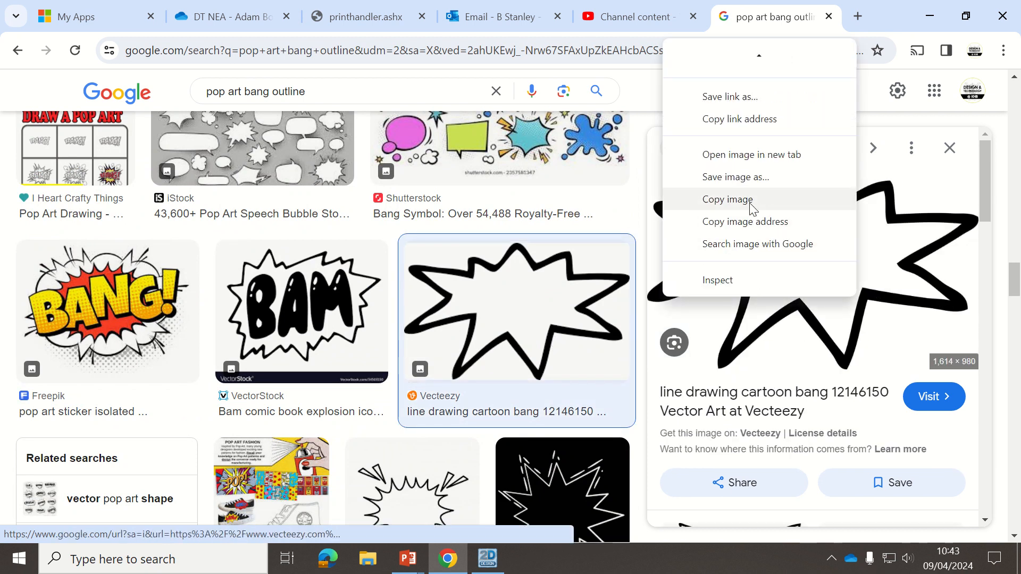
left_click(752, 207)
scroll(585, 372, "down", 4)
left_click(488, 558)
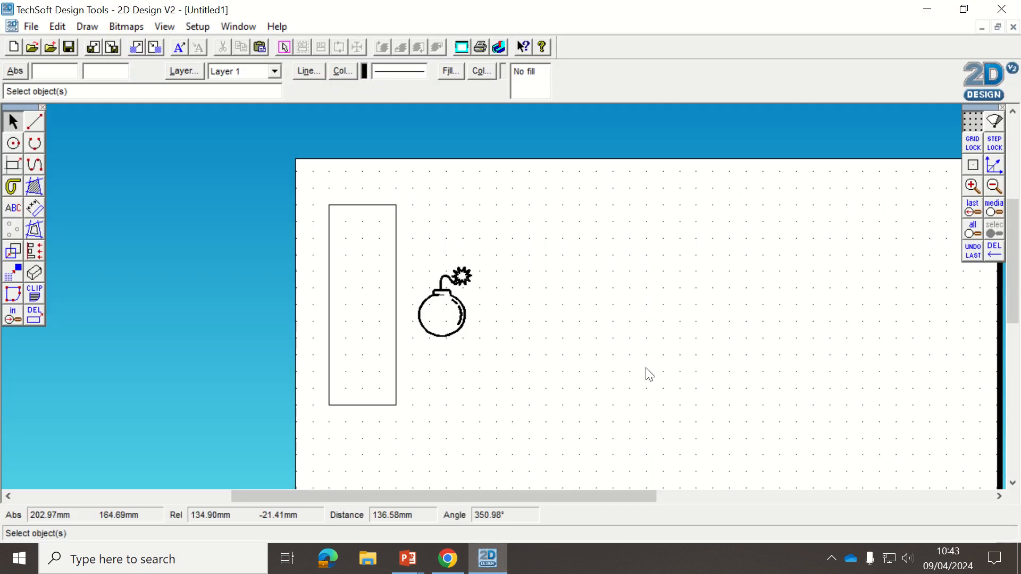
right_click(655, 301)
left_click(672, 342)
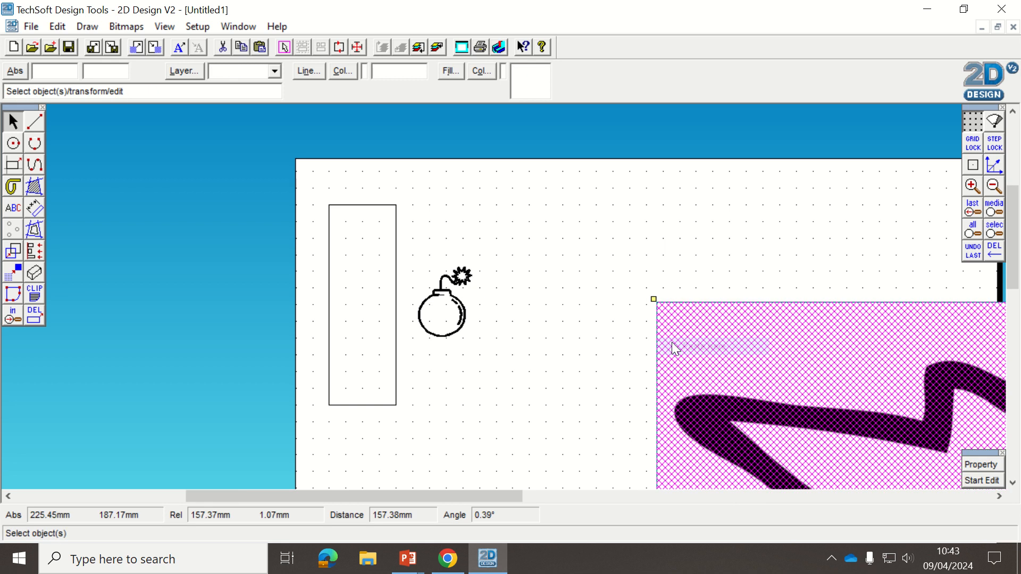
Scale the pasted starburst bitmap down proportionally and move it onto the page beside the bomb
left_click_drag(402, 502, 556, 479)
left_click(994, 186)
left_click(993, 186)
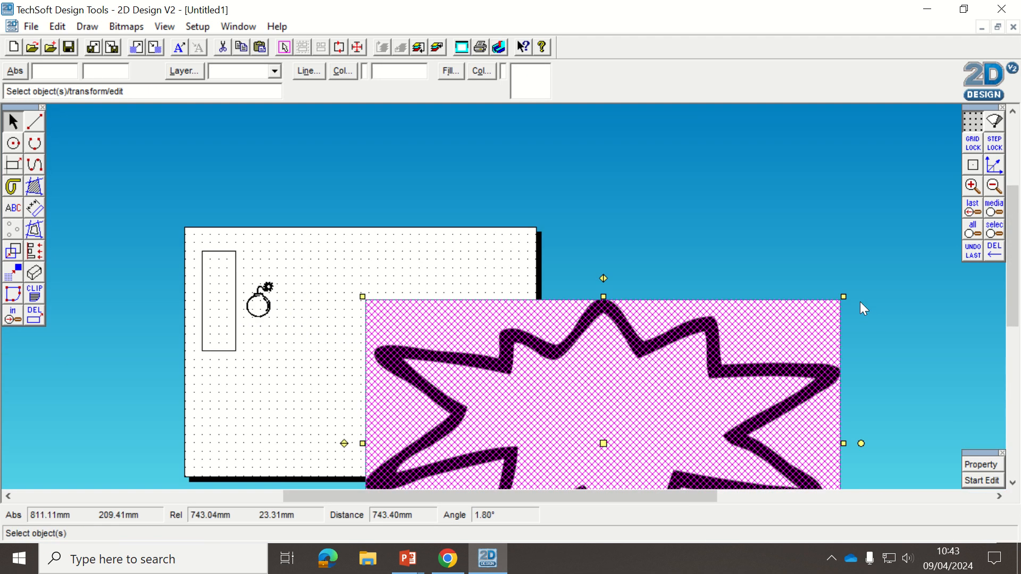
mouse_move(844, 296)
left_mouse_down()
mouse_move(540, 458)
mouse_move(548, 463)
left_mouse_up()
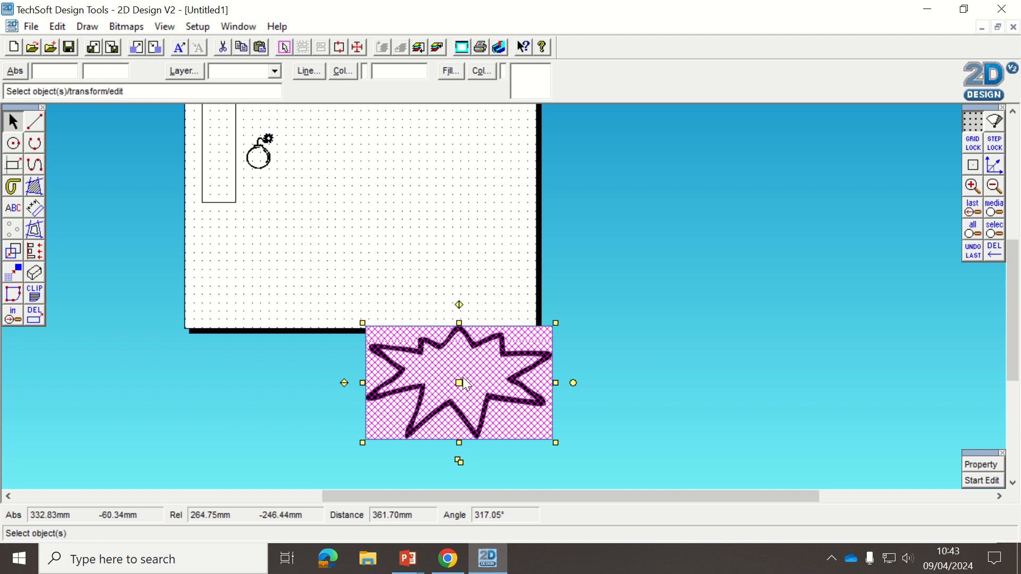
left_click_drag(462, 382, 387, 182)
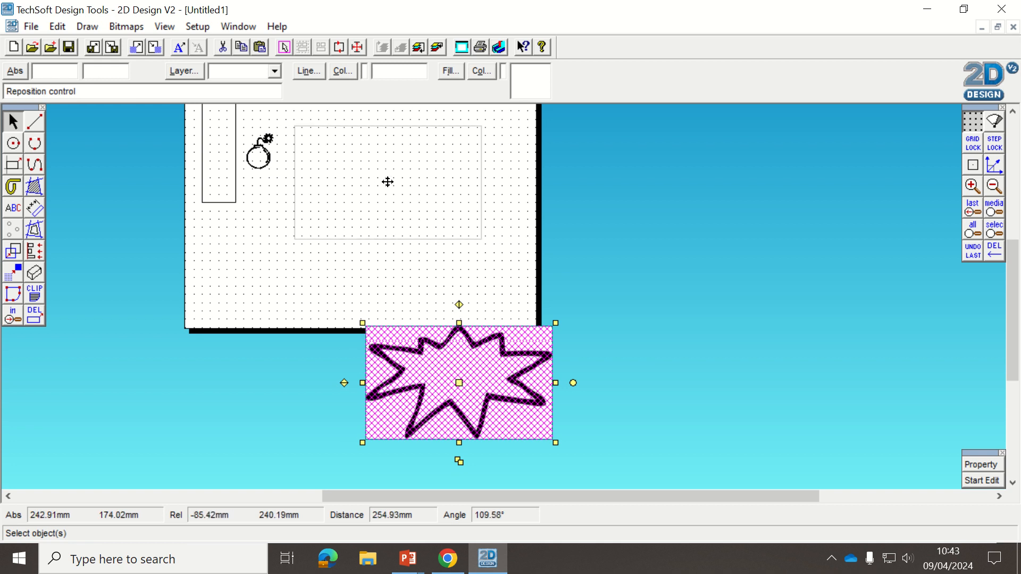
Reduce the starburst bitmap further, to about half its size, keeping it next to the bomb
left_click(972, 186)
right_click(475, 220)
left_click(477, 225)
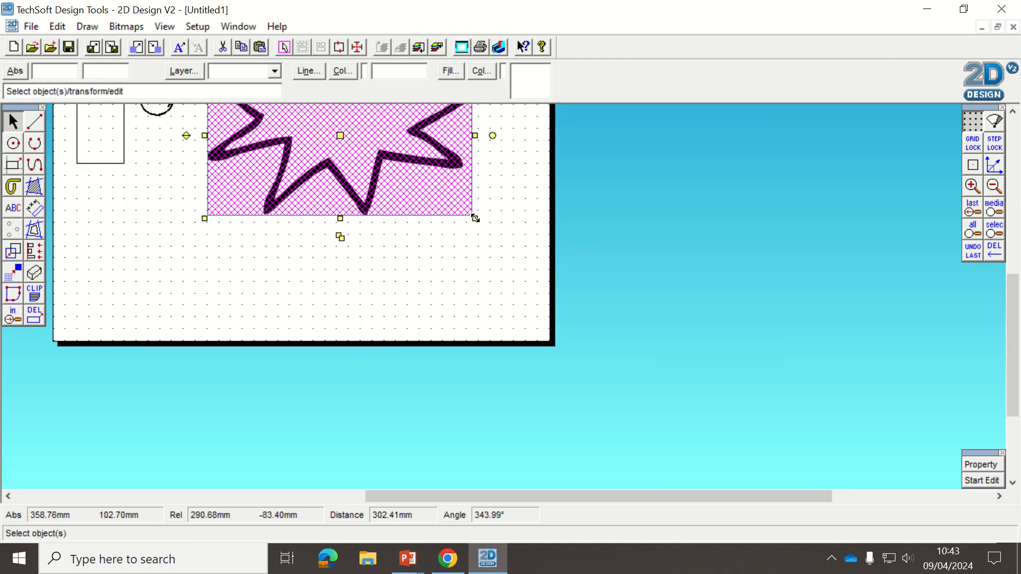
scroll(458, 217, "down", 2)
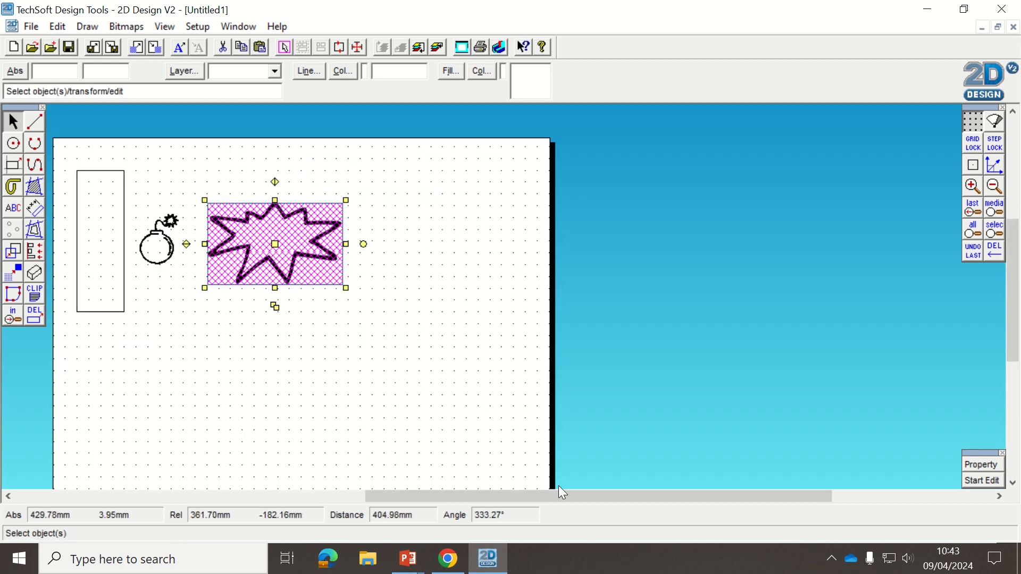
left_click_drag(539, 495, 486, 496)
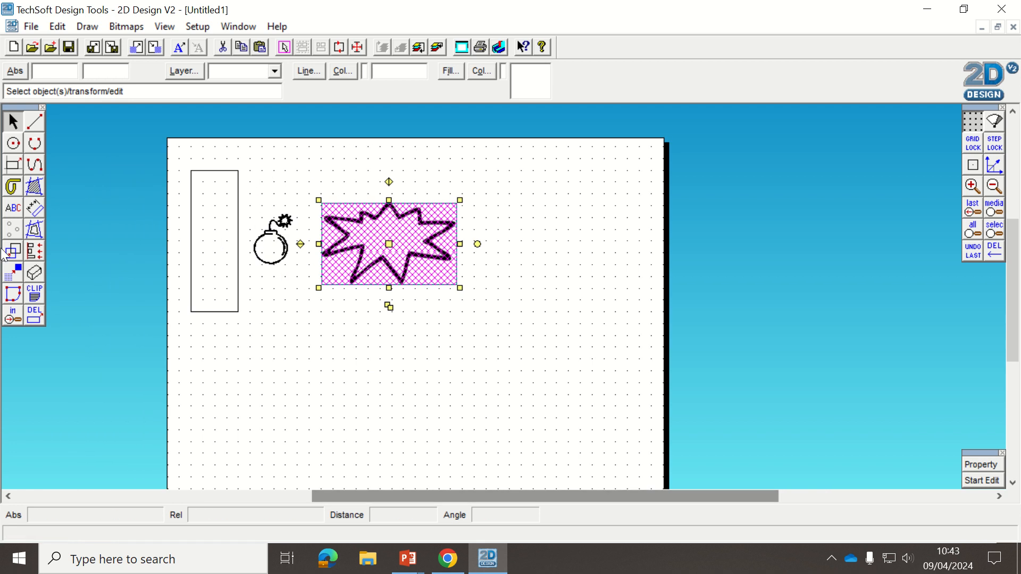
Vectorise the starburst bitmap in Monochrome using the Default Settings for conversion
left_click(15, 277)
left_click(371, 239)
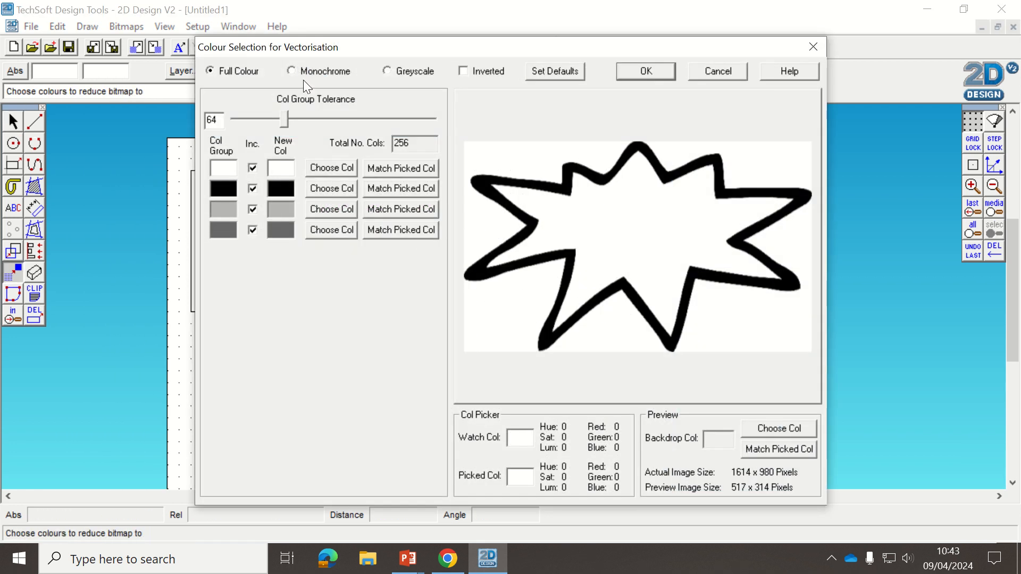
left_click(291, 72)
left_click(661, 67)
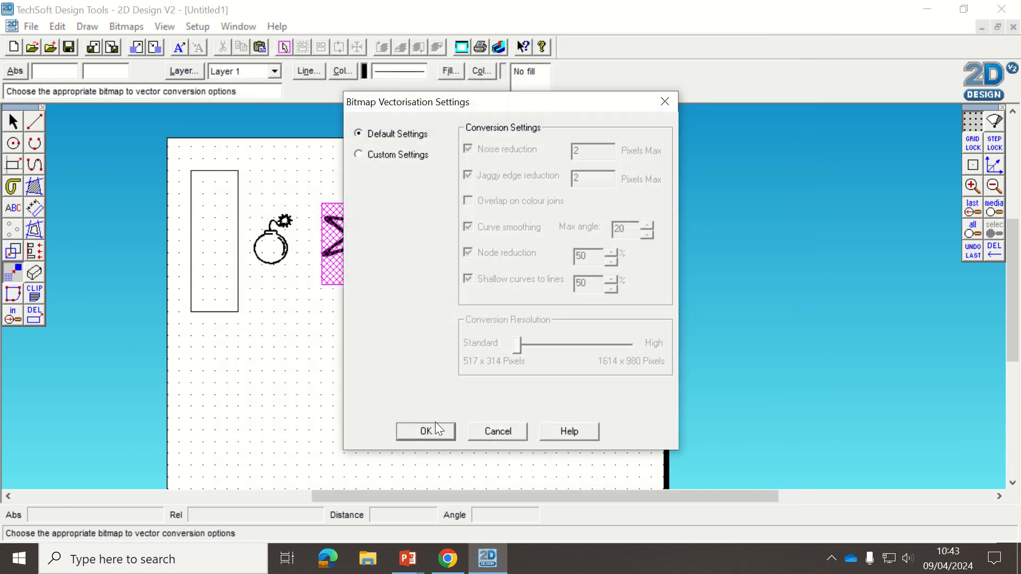
left_click(434, 425)
Scale the vectorised starburst down slightly beside the bomb and clear the selection
left_click(445, 254)
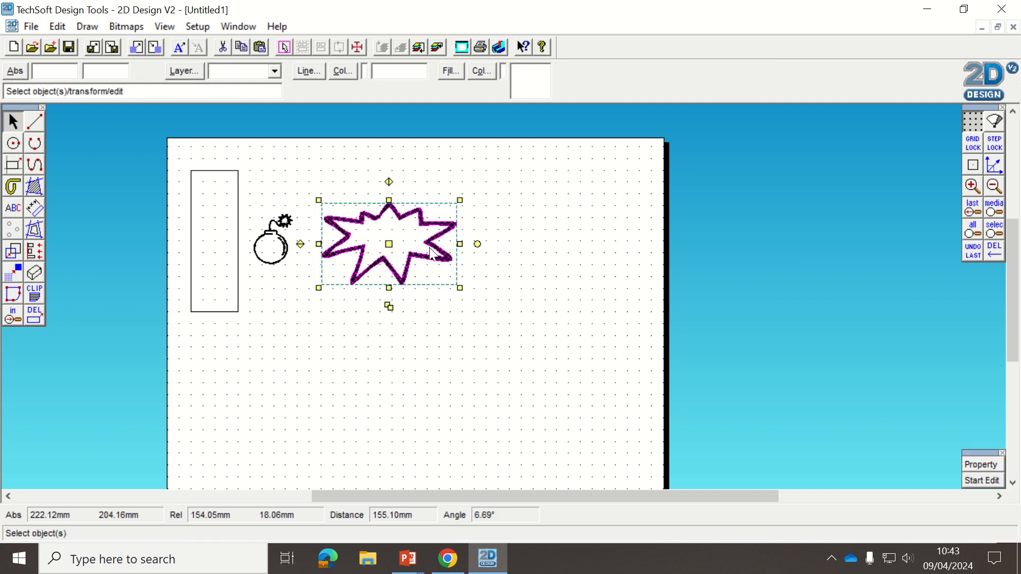
left_click(503, 260)
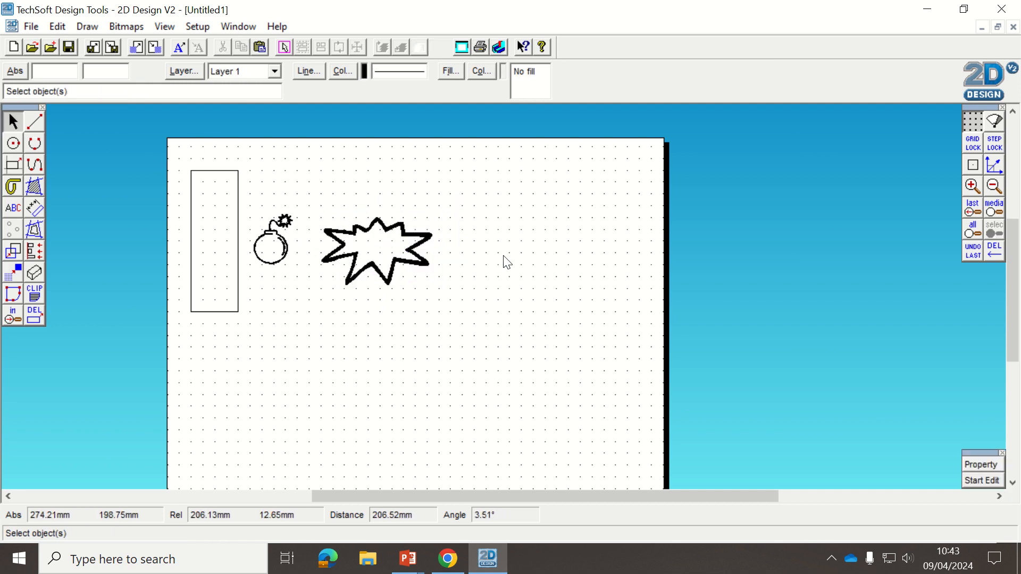
left_click_drag(1007, 287, 1012, 288)
scroll(672, 499, "left", 3)
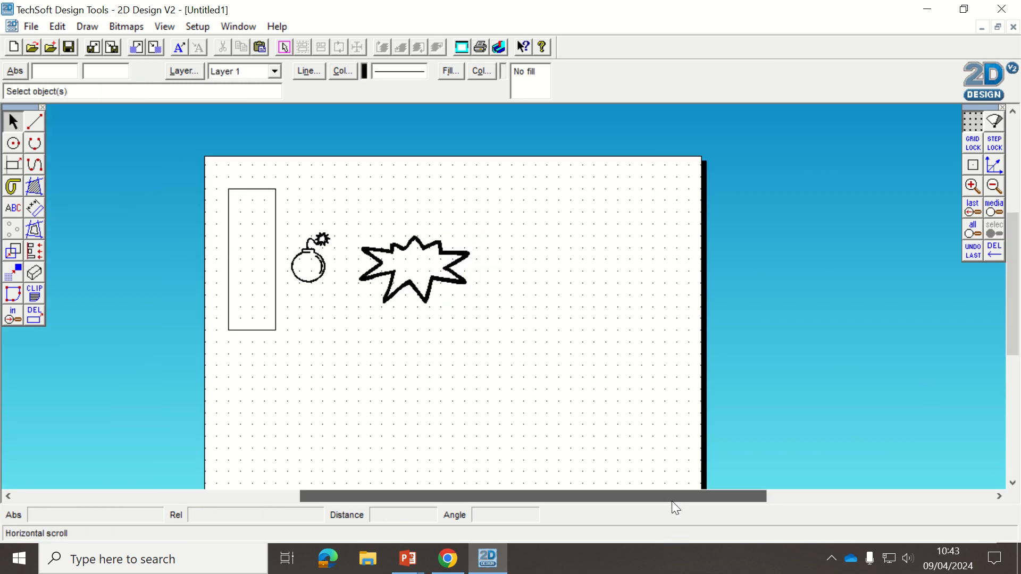
left_click(967, 195)
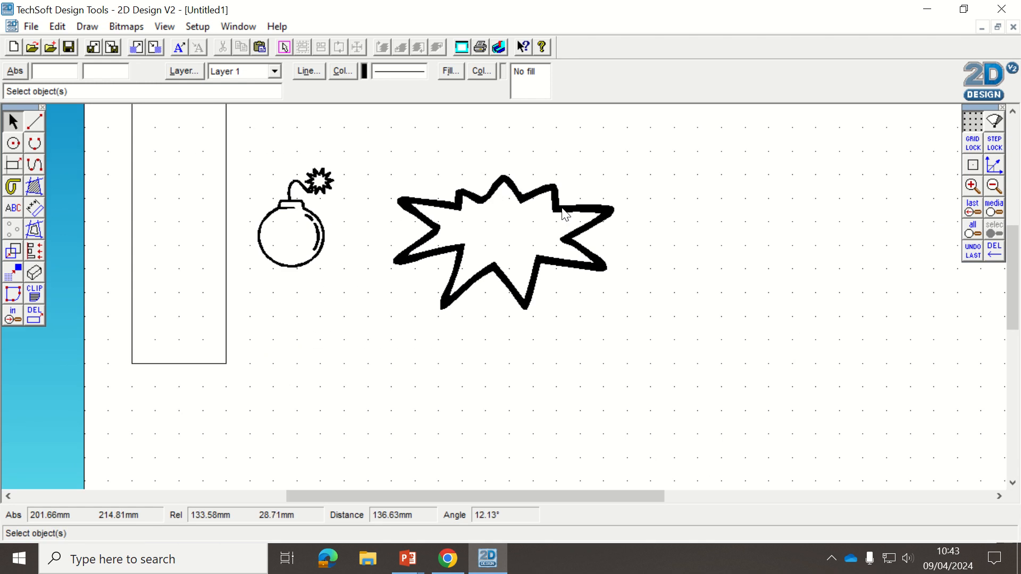
Try a single 3 mm tool-path contour around the starburst outline, then delete that contour
left_click(579, 200)
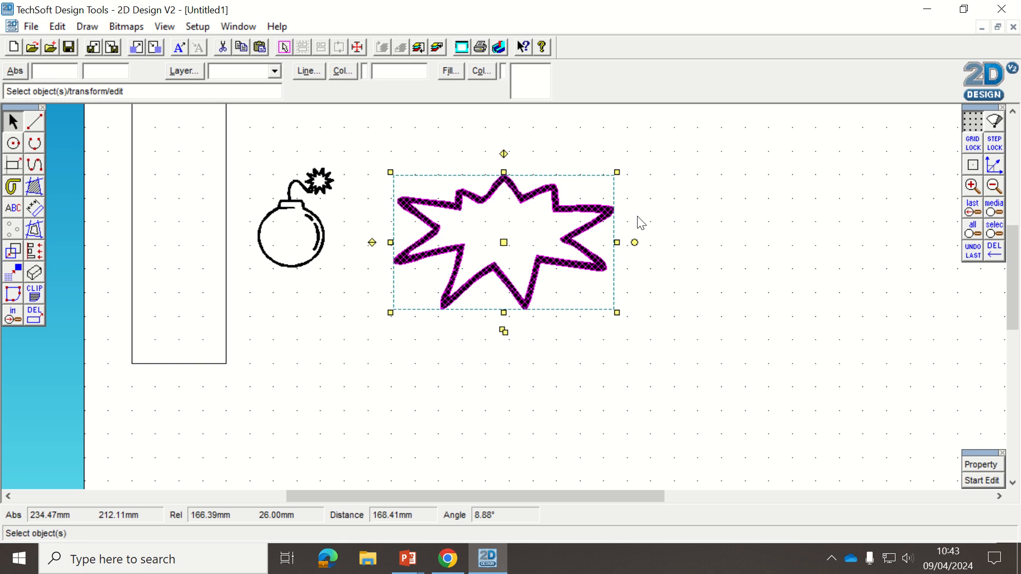
left_click(656, 237)
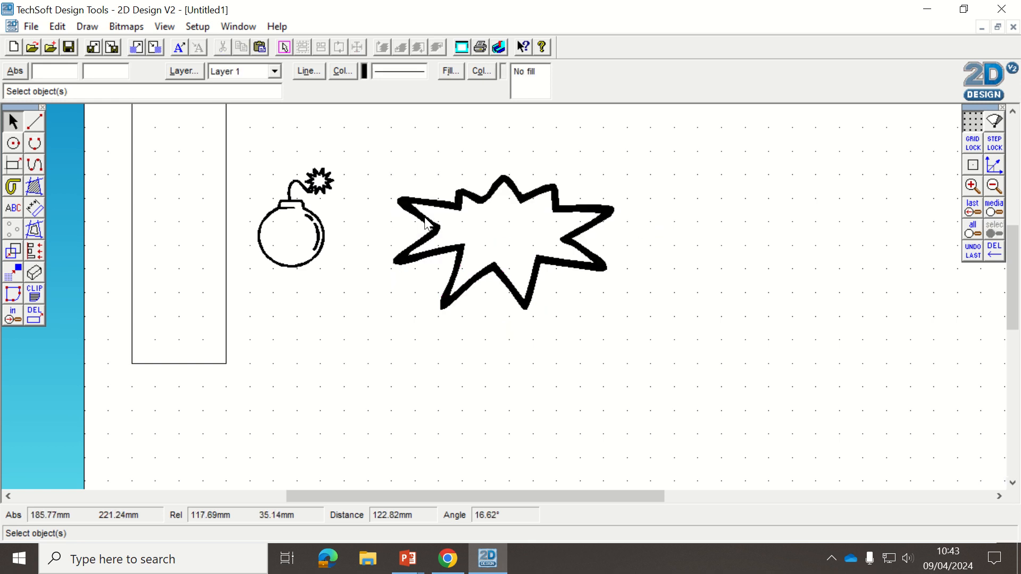
left_click(35, 230)
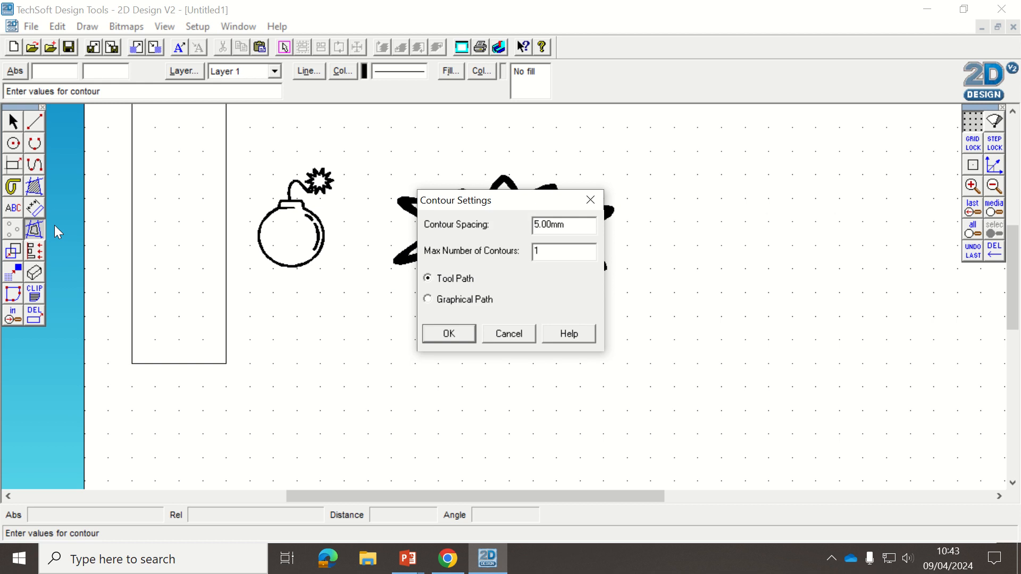
left_click_drag(567, 226, 542, 228)
key("BackSpace")
key("Return")
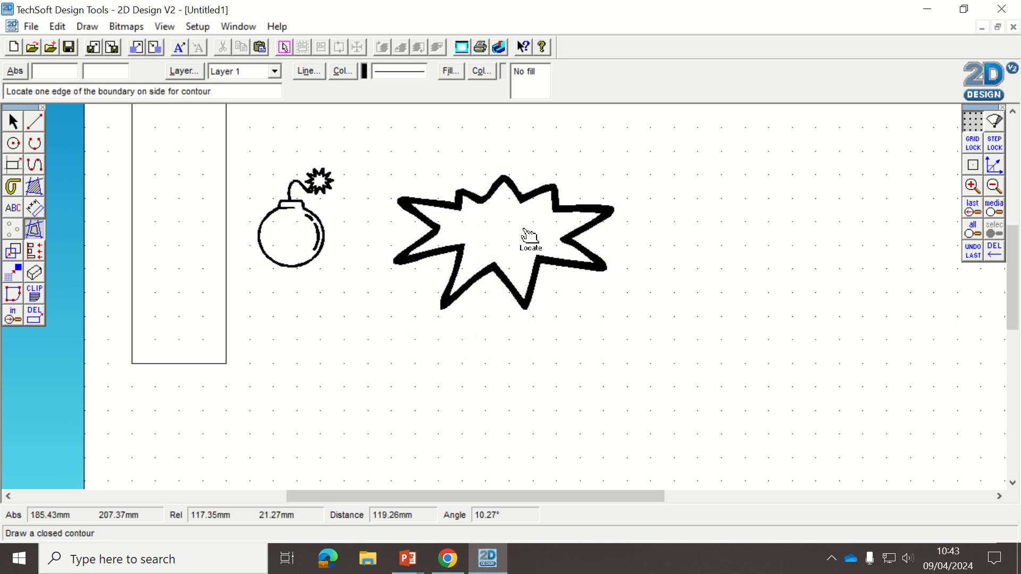
left_click(492, 289)
left_click(13, 121)
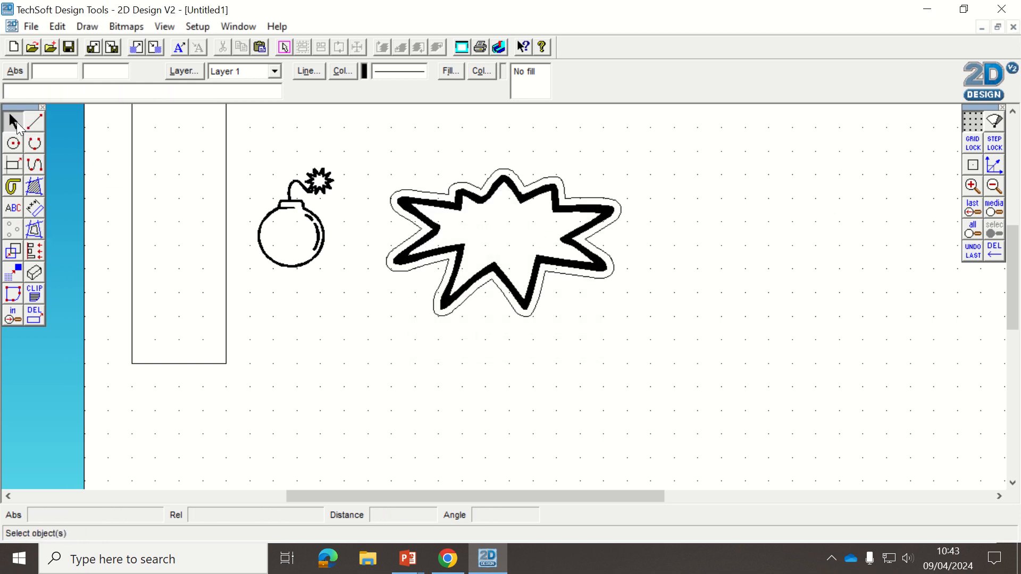
left_click(526, 177)
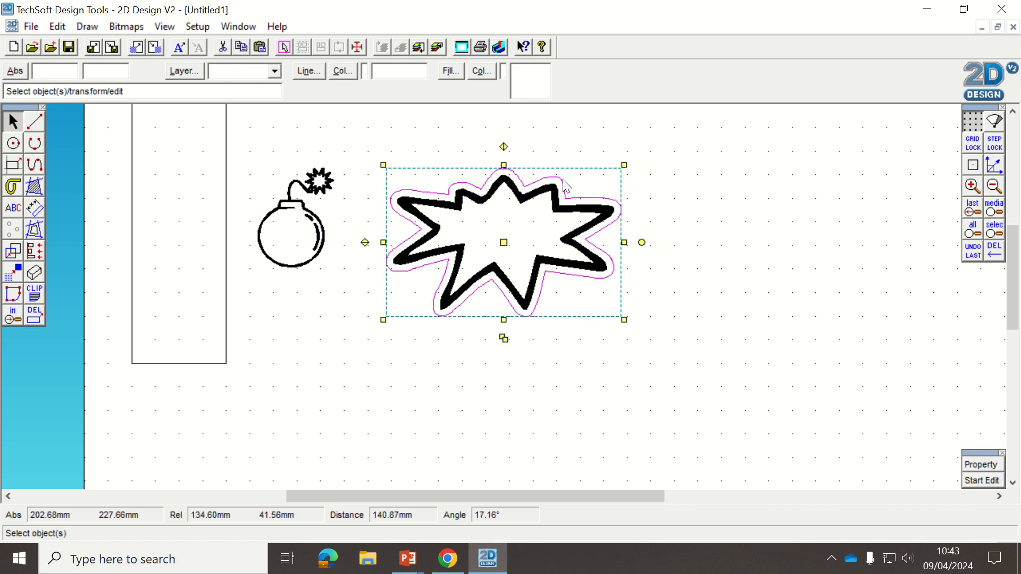
key("Delete")
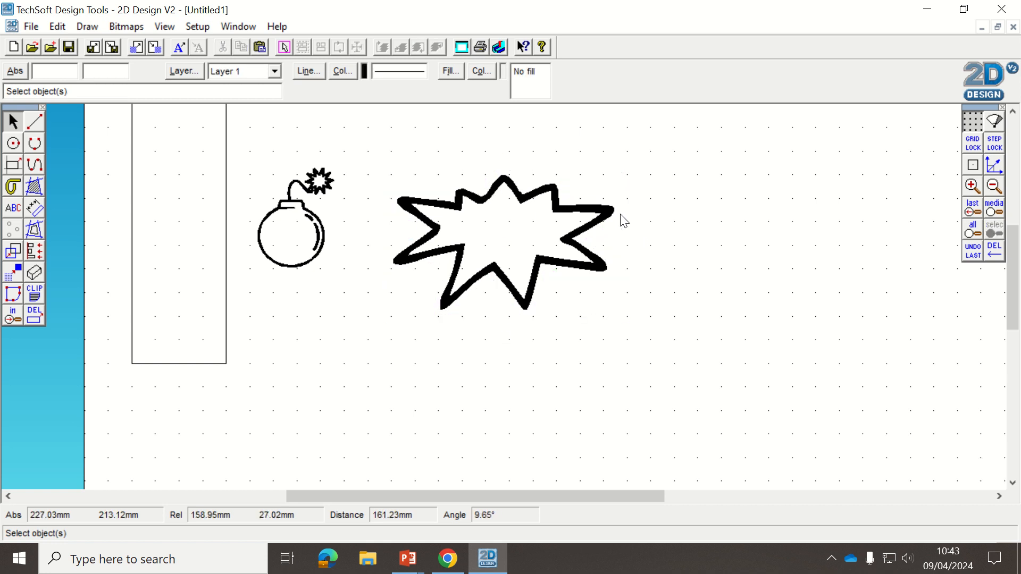
Draw a single contour at 2 mm spacing around the starburst and delete the original thick black outline
left_click(35, 229)
left_click(489, 246)
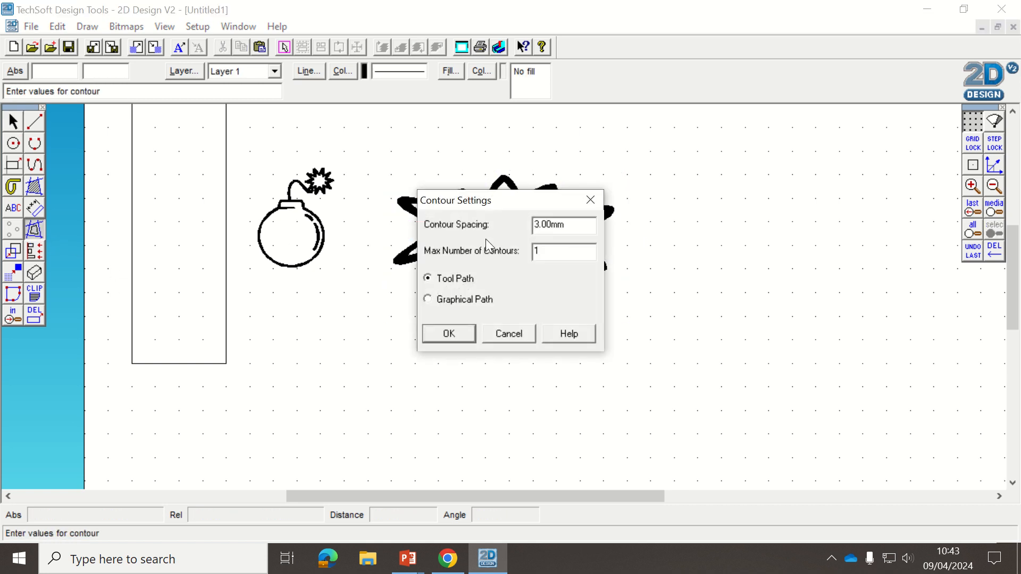
key("BackSpace")
type("2")
key("Return")
left_click(485, 211)
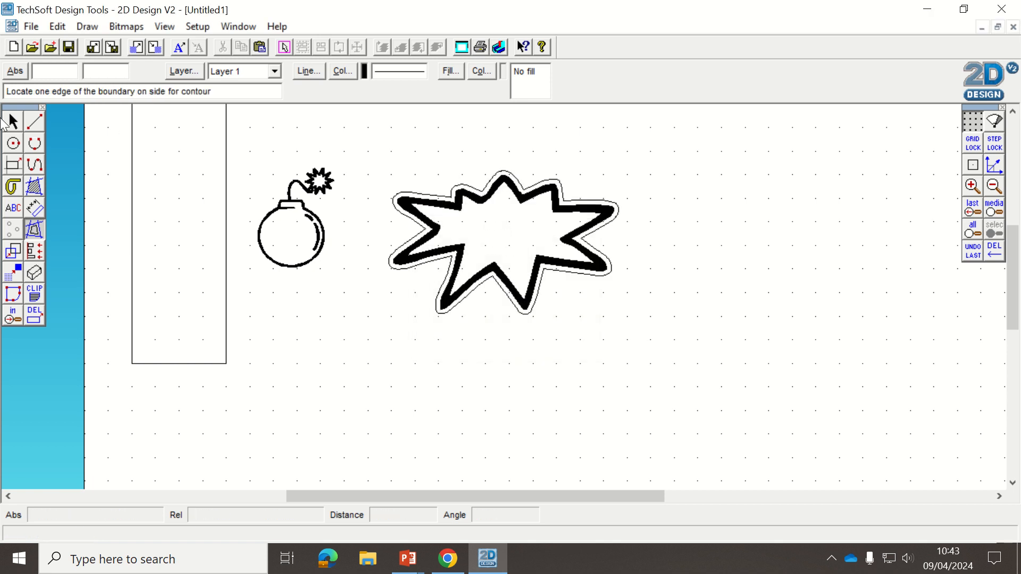
left_click(507, 182)
key("Delete")
Change the line colour of the remaining starburst contour to red and clear the selection
left_click(509, 182)
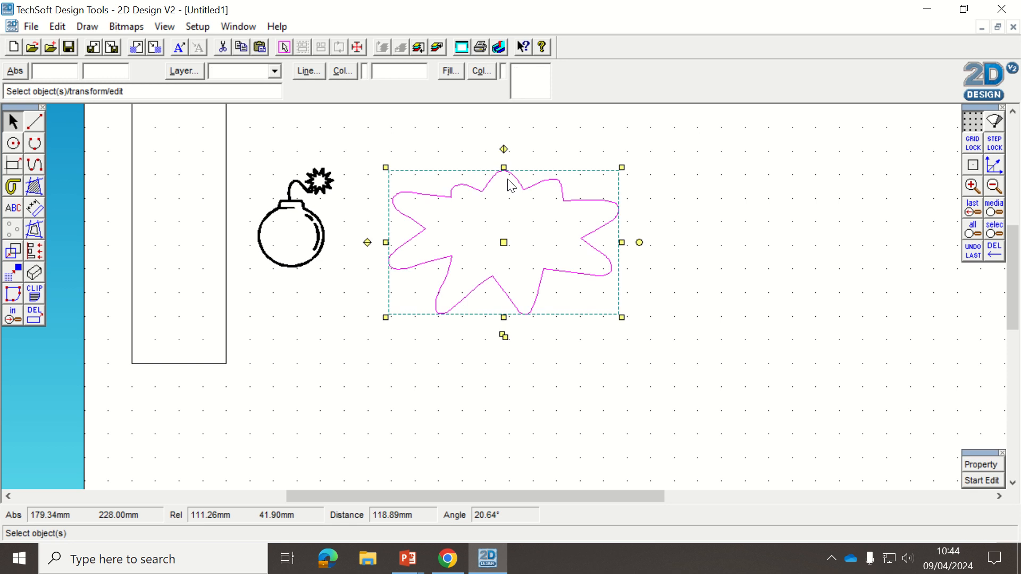
left_click(599, 400)
left_click(540, 290)
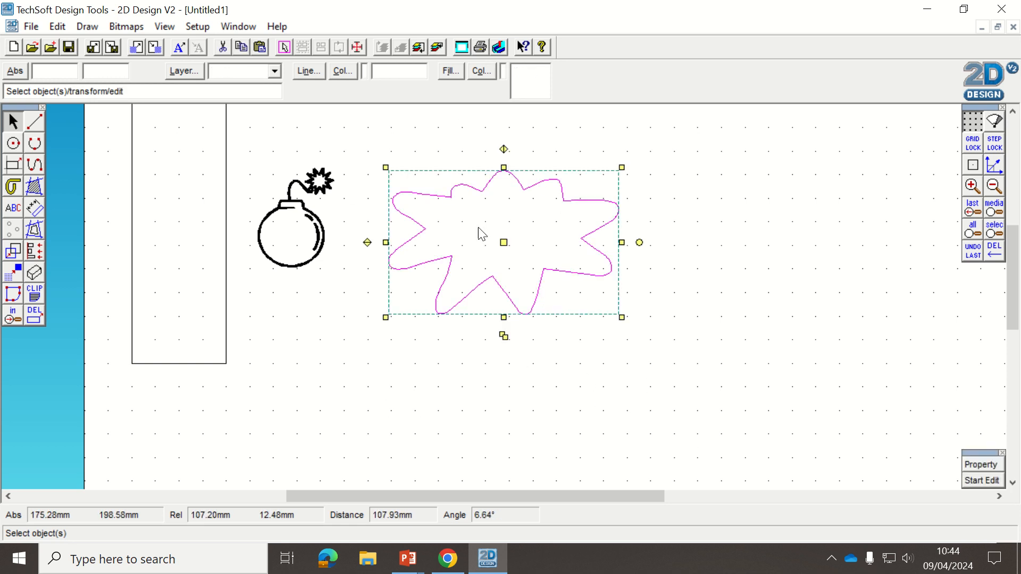
left_click(344, 72)
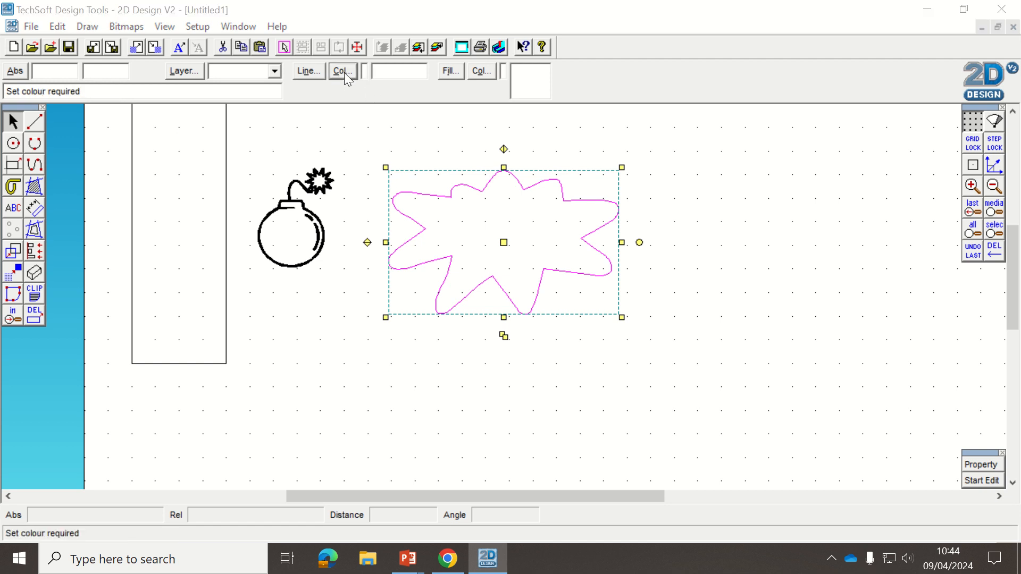
left_click(452, 385)
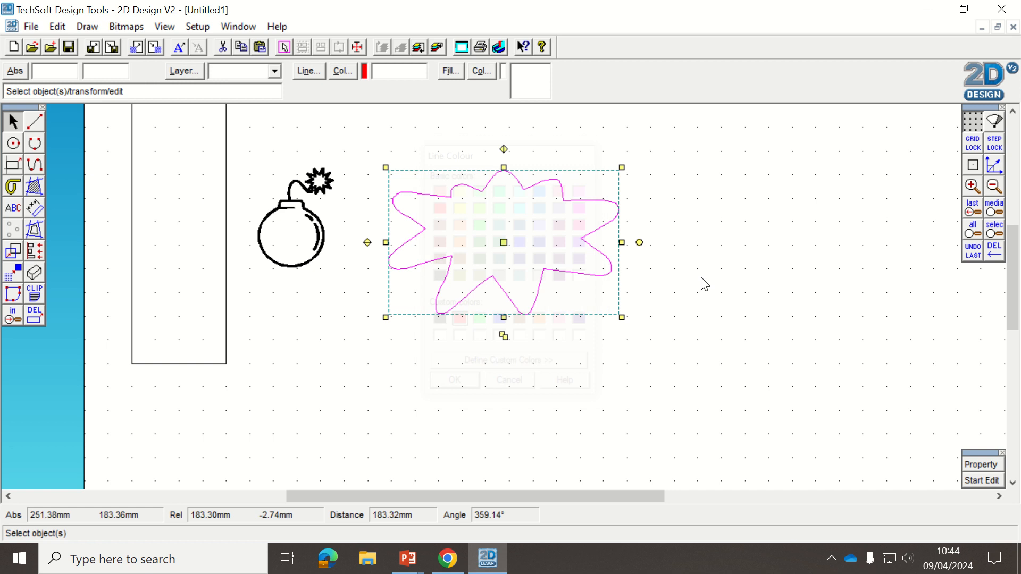
left_click(686, 275)
scroll(218, 352, "up", 3)
scroll(218, 351, "down", 3)
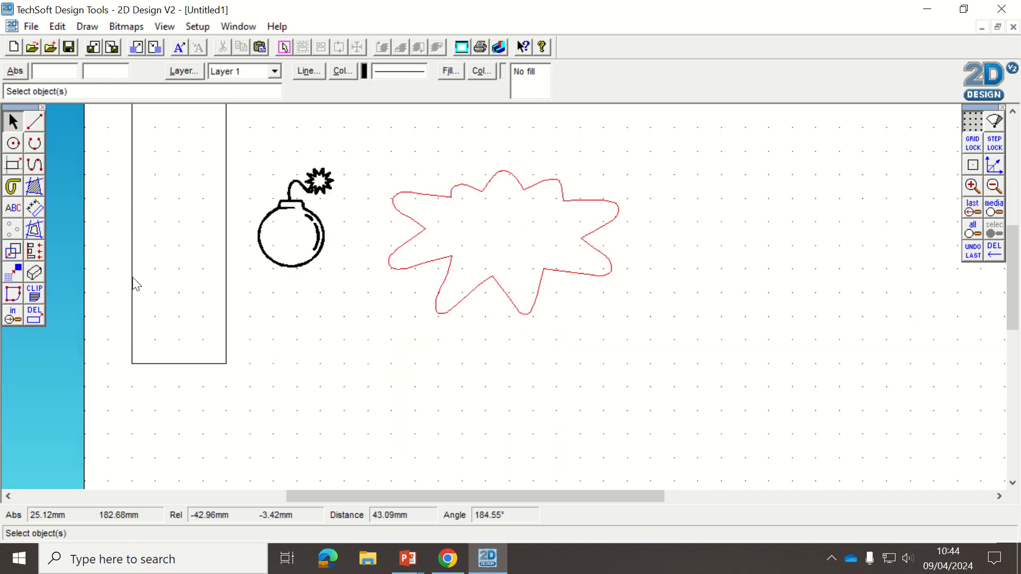
Draw contours around the bomb at 2 mm spacing and delete the inner one, keeping only the outer contour
left_click(34, 229)
left_click(400, 242)
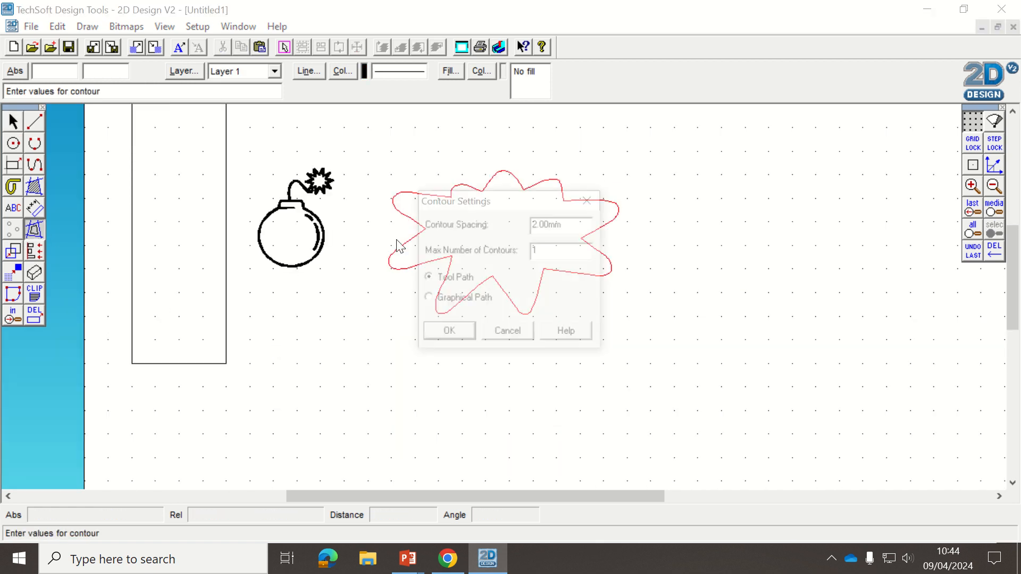
left_click(468, 334)
left_click(332, 196)
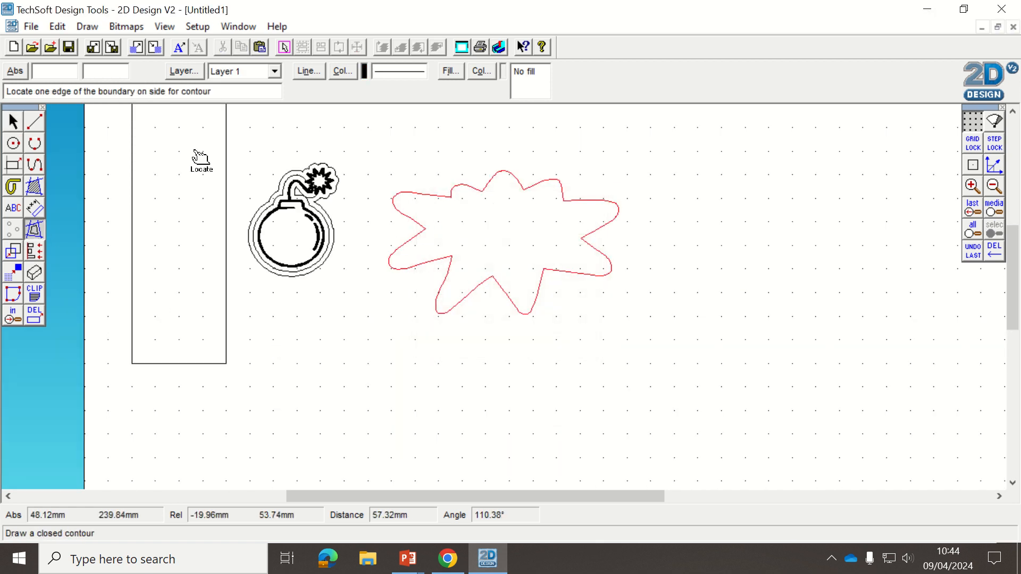
left_click(13, 122)
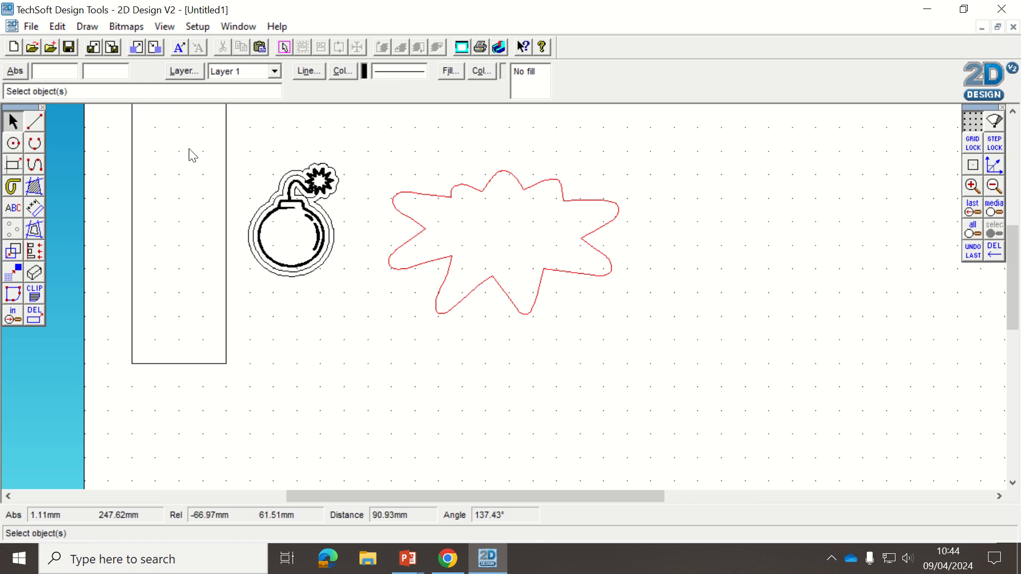
left_click(287, 193)
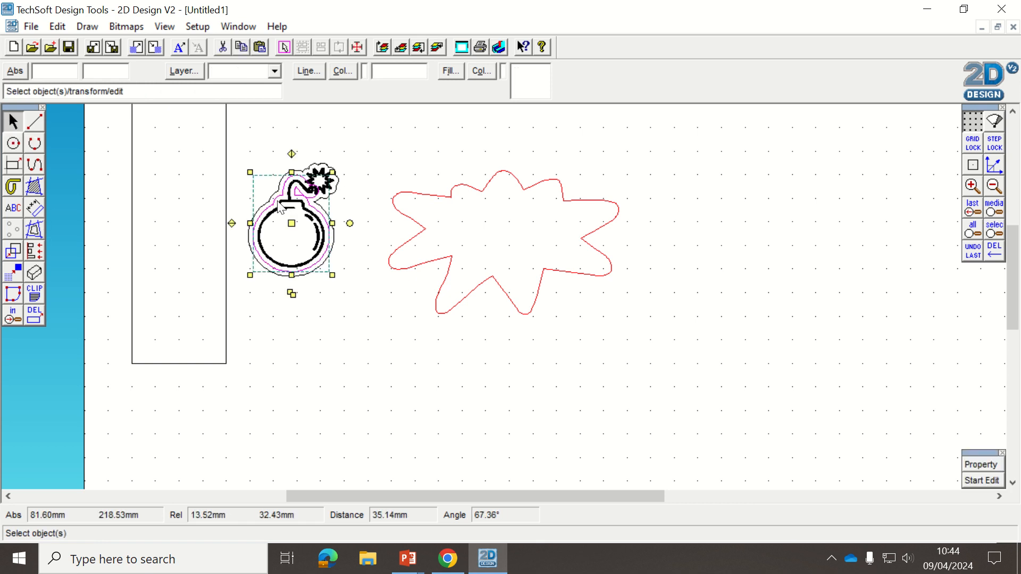
left_click(281, 208)
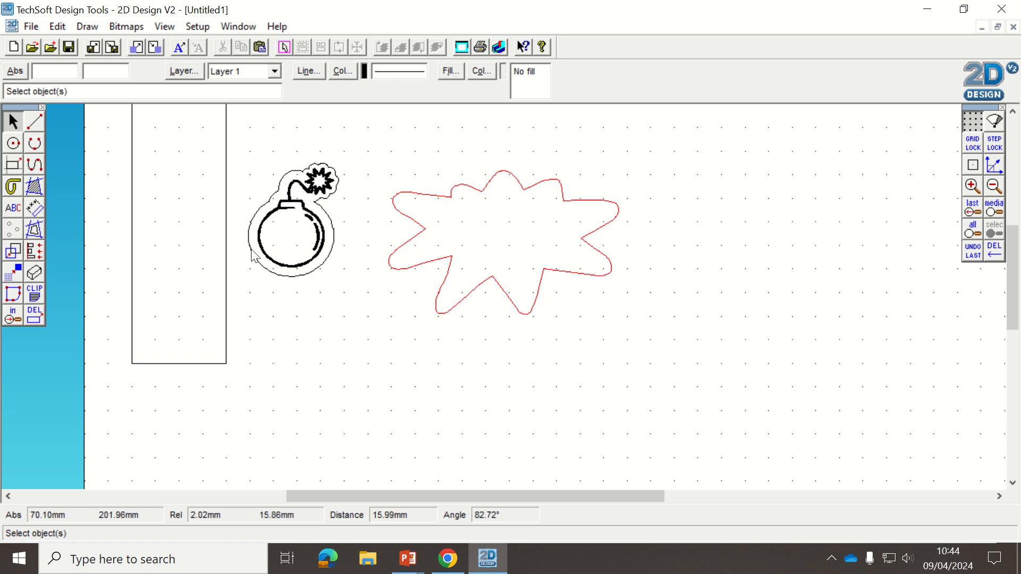
Change the line colour of the bomb's outer contour to red and clear the selection
left_click(318, 214)
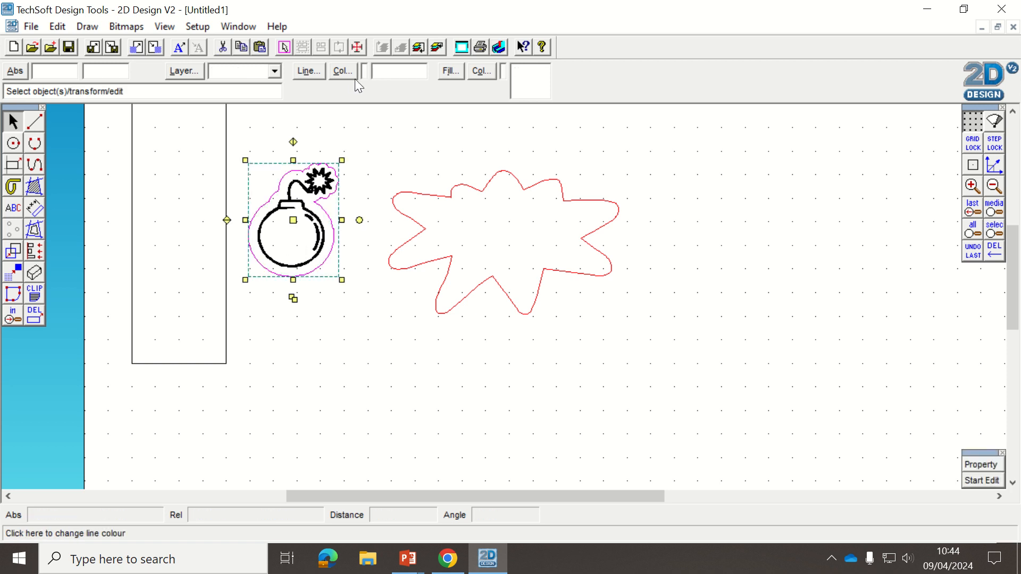
left_click(337, 71)
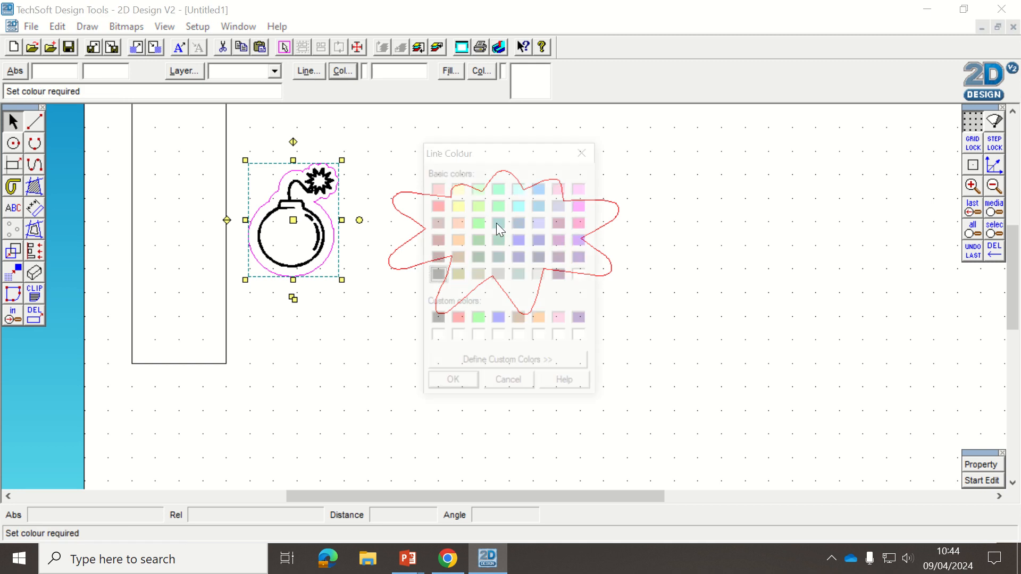
left_click(460, 319)
left_click(455, 380)
left_click(686, 337)
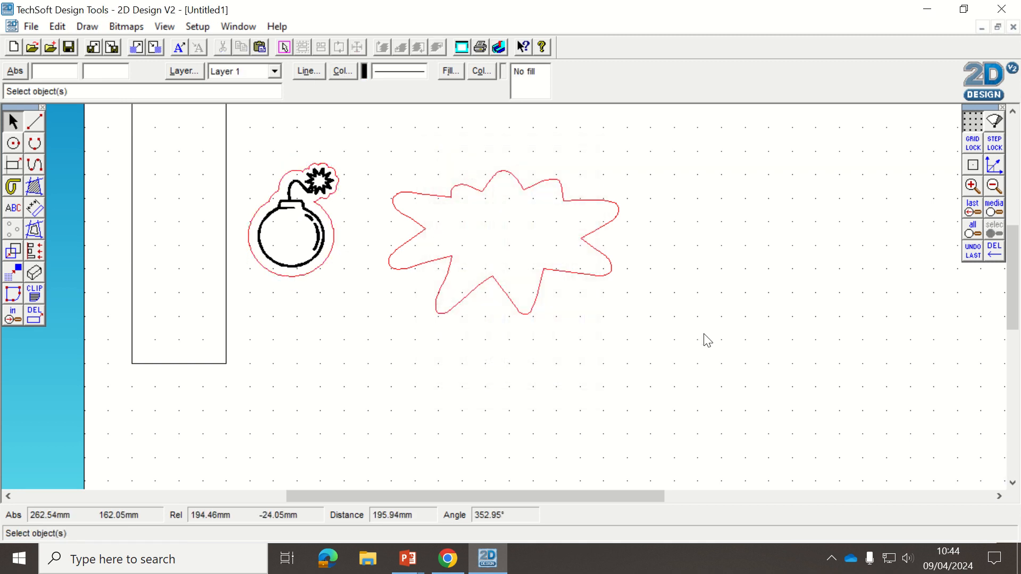
Change the line colour of the tall rectangle beside the bomb to red
scroll(957, 201, "up", 3)
scroll(986, 218, "down", 2)
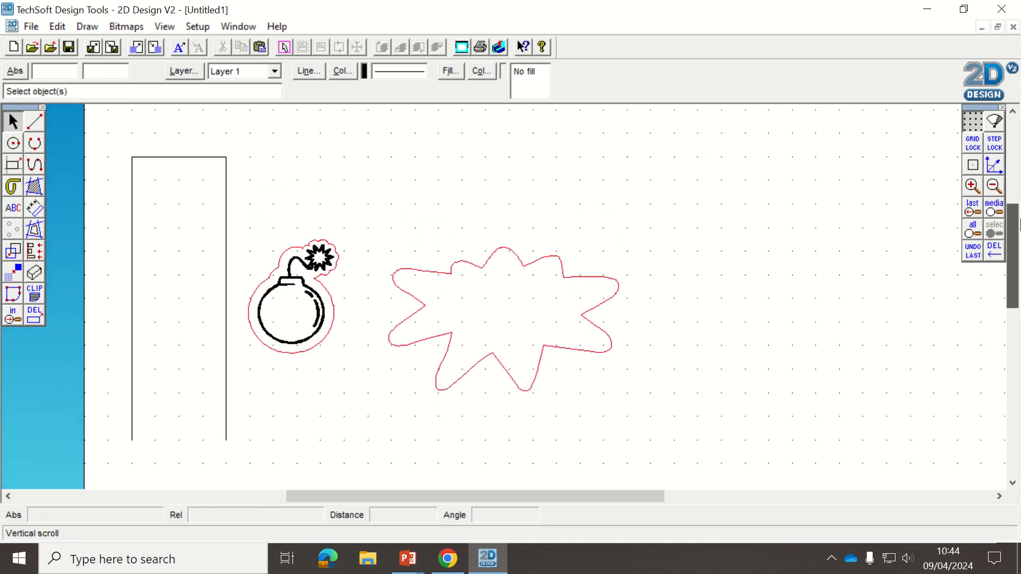
left_click_drag(476, 500, 441, 480)
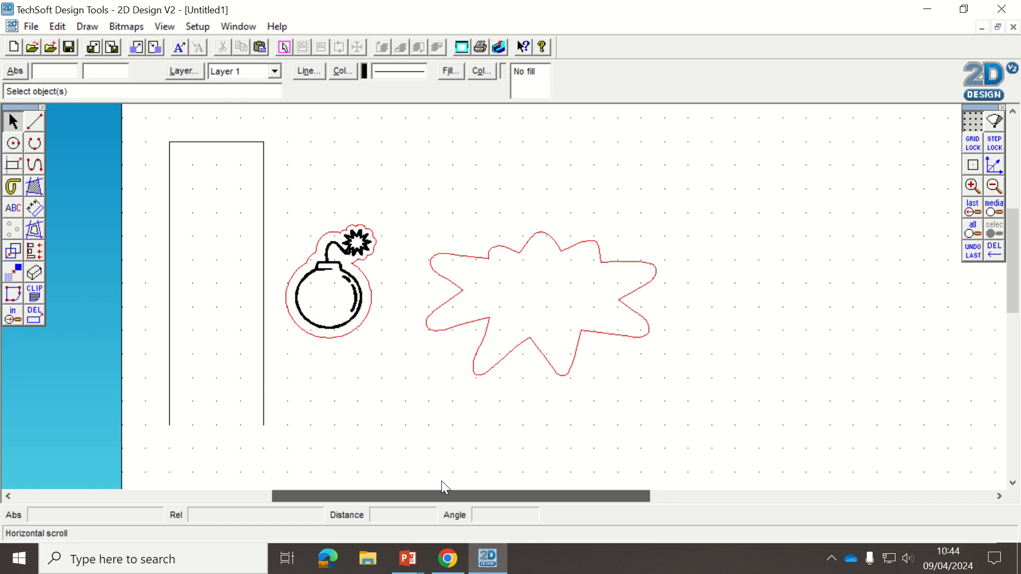
left_click(271, 340)
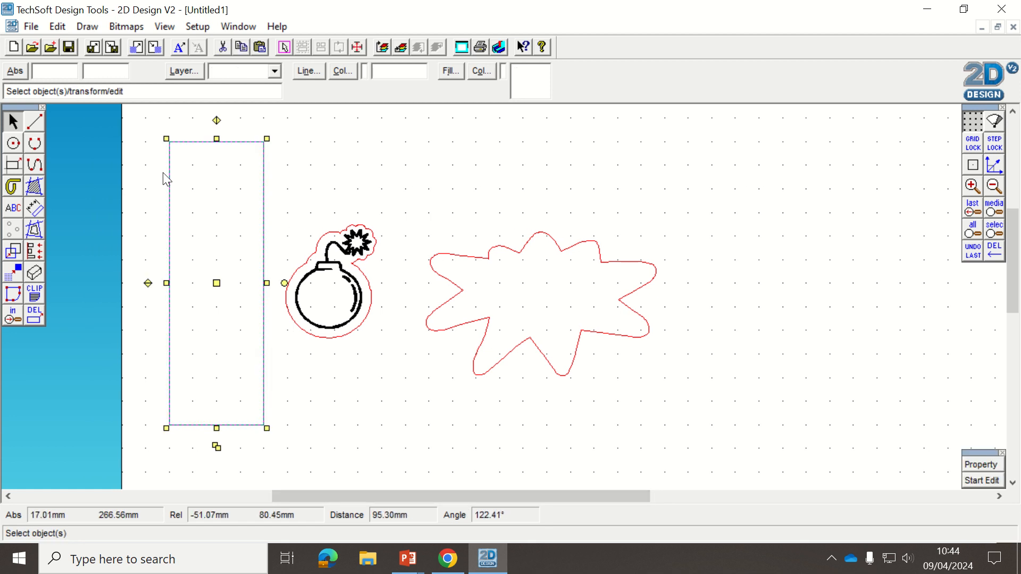
left_click(353, 145)
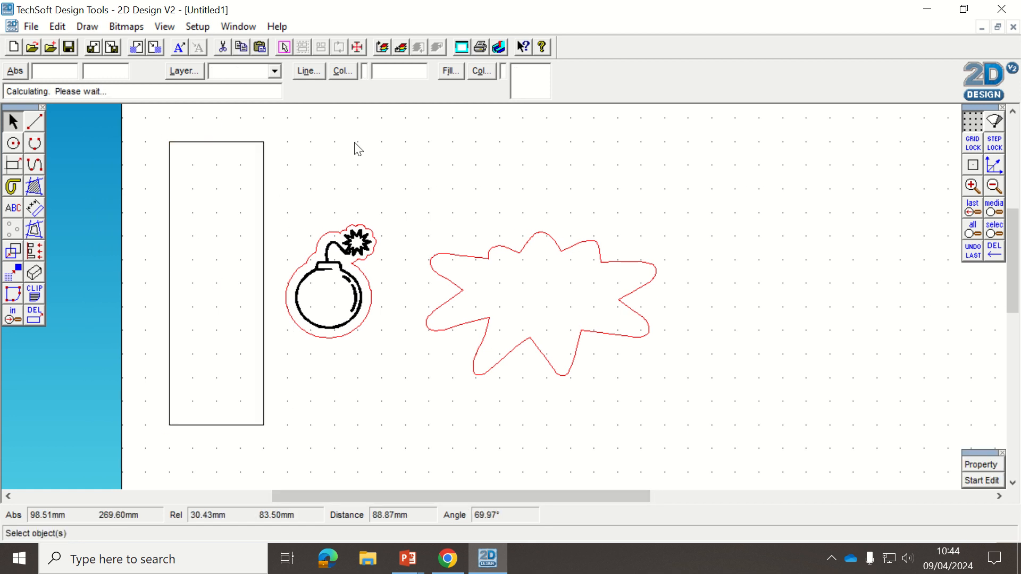
left_click(272, 200)
left_click(354, 76)
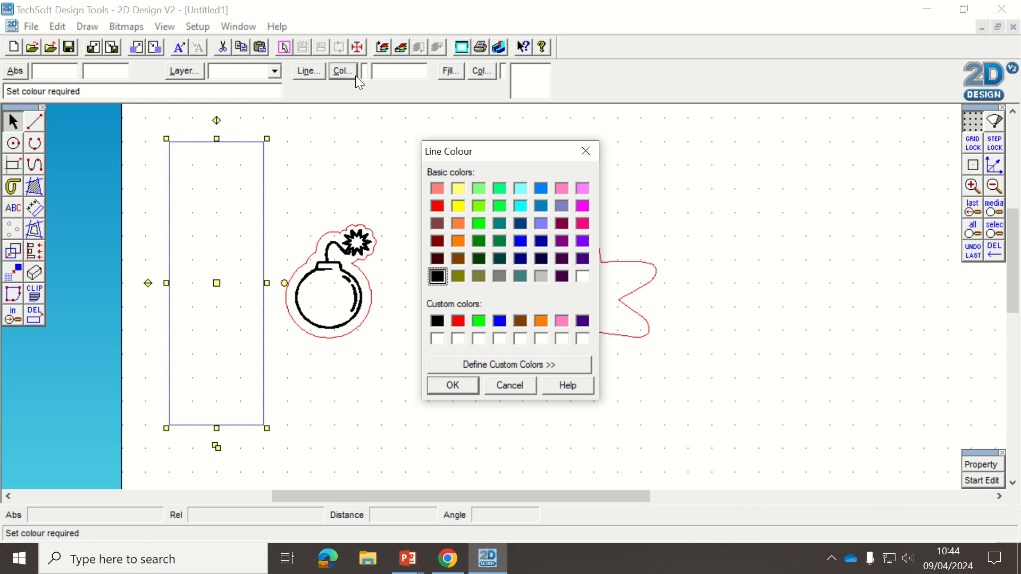
left_click(453, 385)
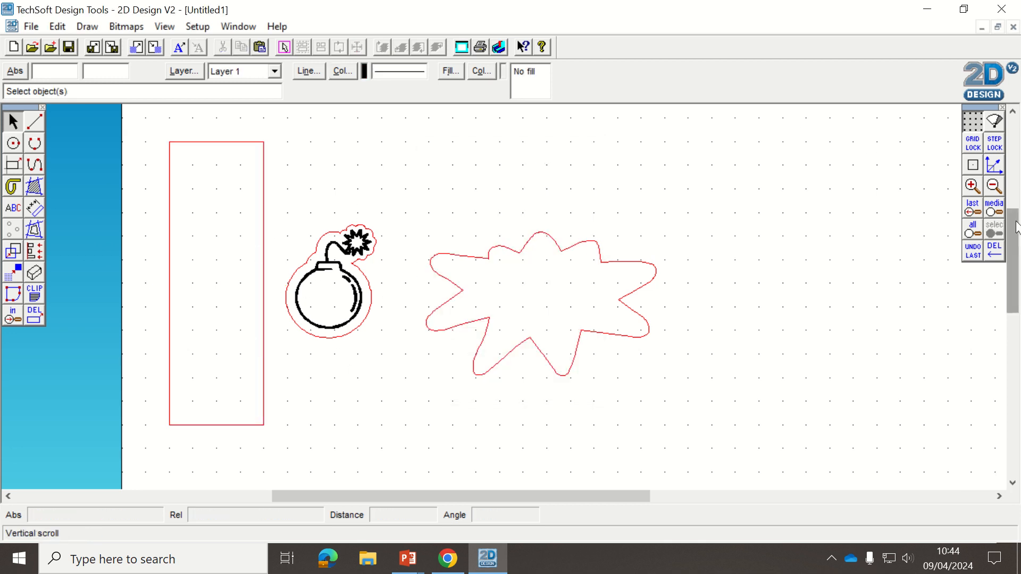
Start a text below the bomb and enter "DA B MB" with a wide gap before "MB"
scroll(1013, 223, "down", 4)
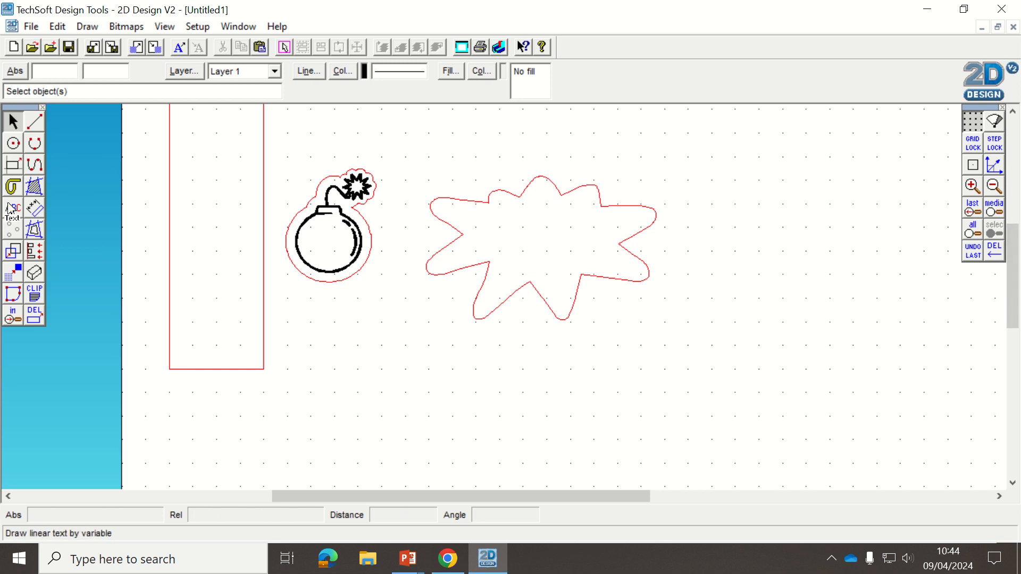
left_click(12, 208)
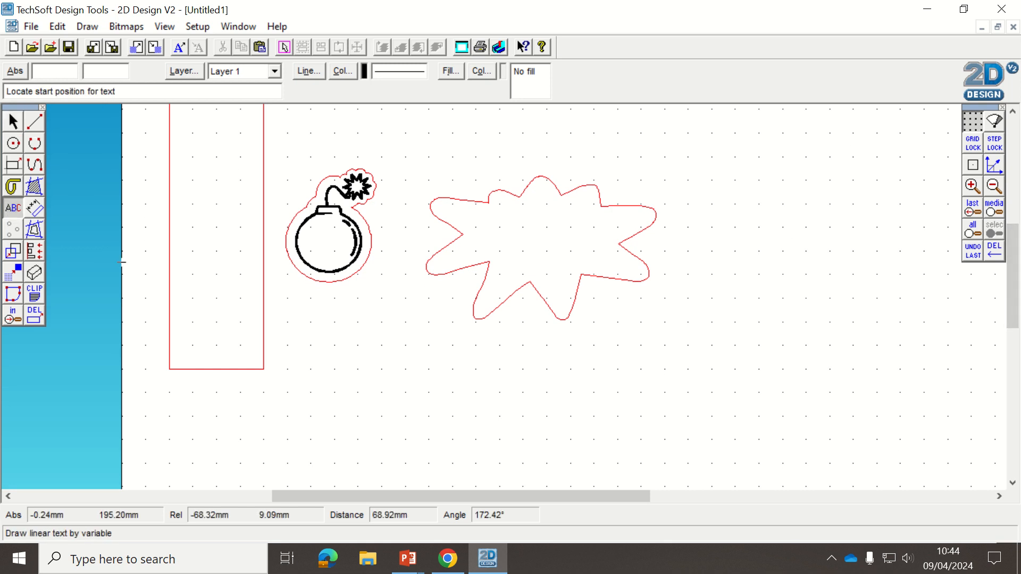
left_click(333, 341)
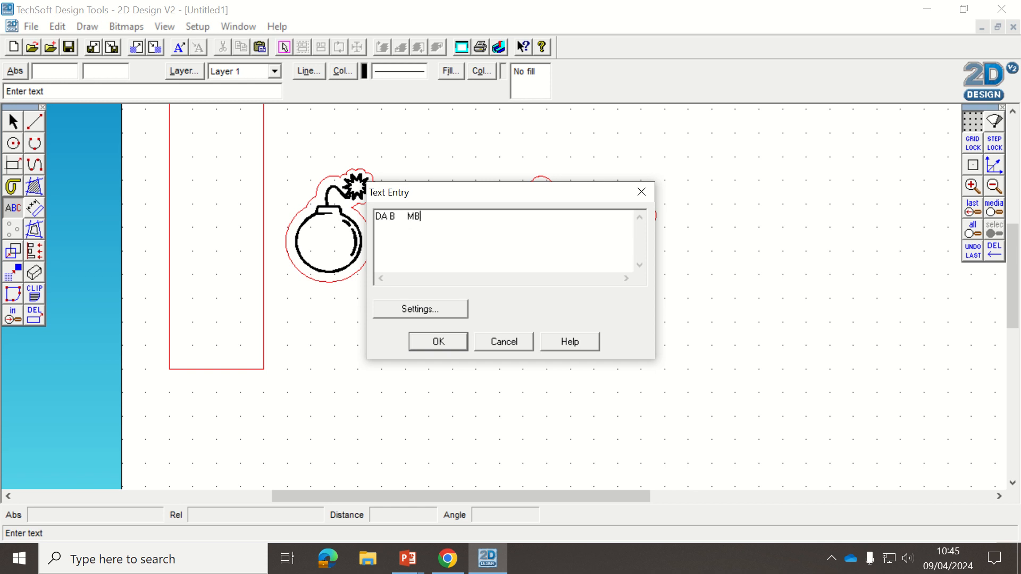
Set the "DA B MB" text to the KG Second Chances Solid font in Bold style
left_click(434, 311)
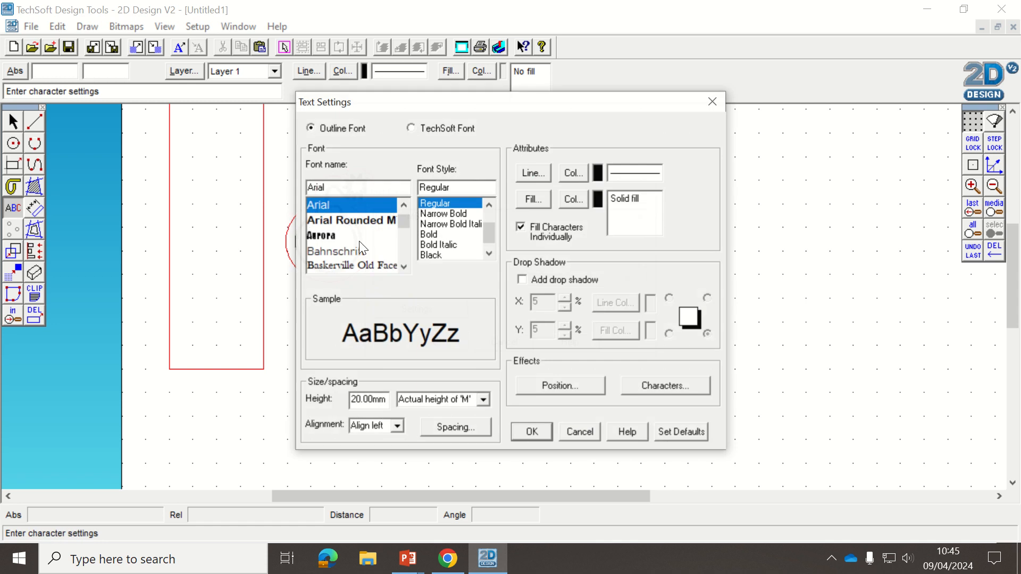
left_click(374, 236)
left_click(369, 255)
scroll(369, 265, "down", 4)
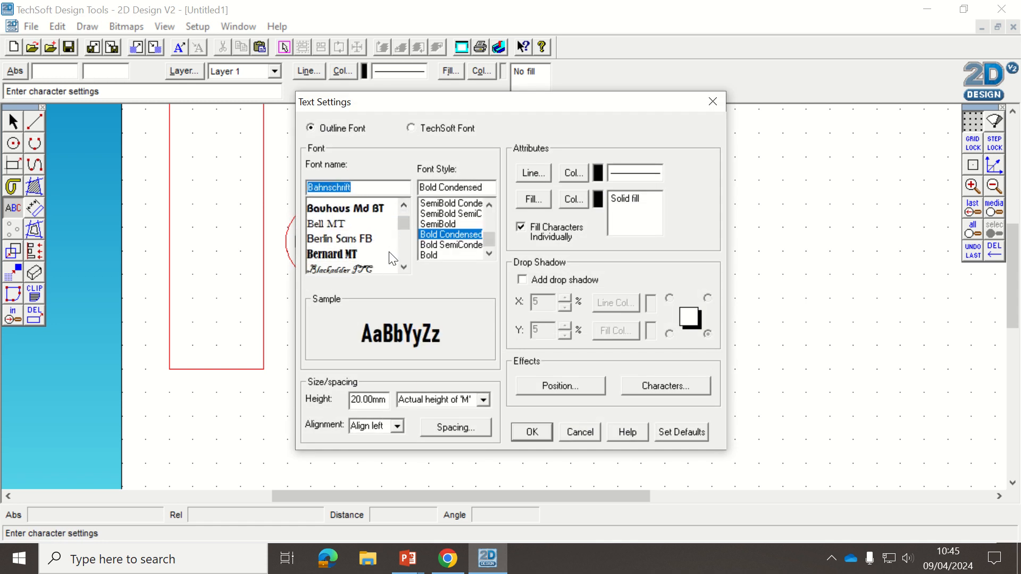
type("KG")
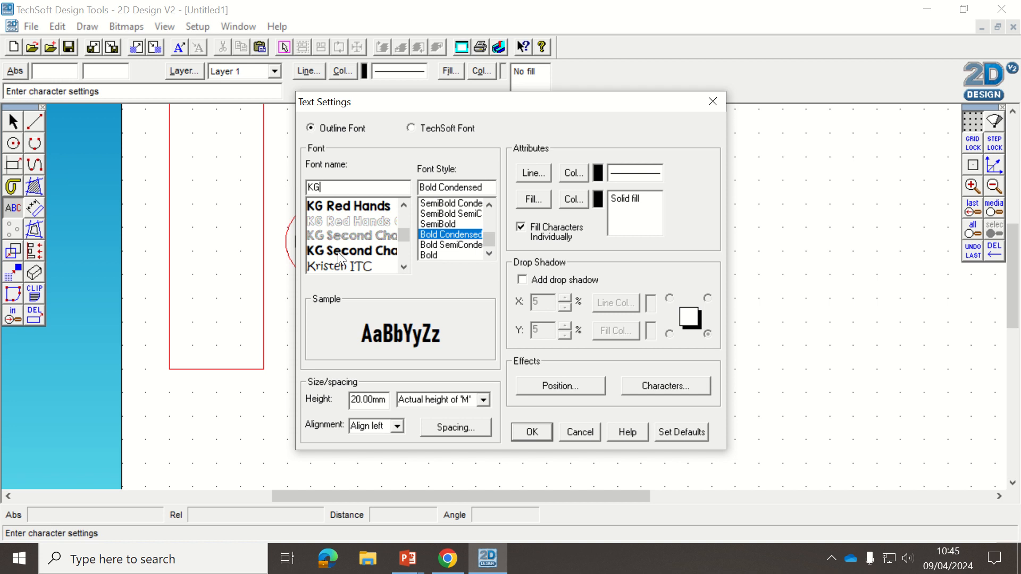
left_click(337, 250)
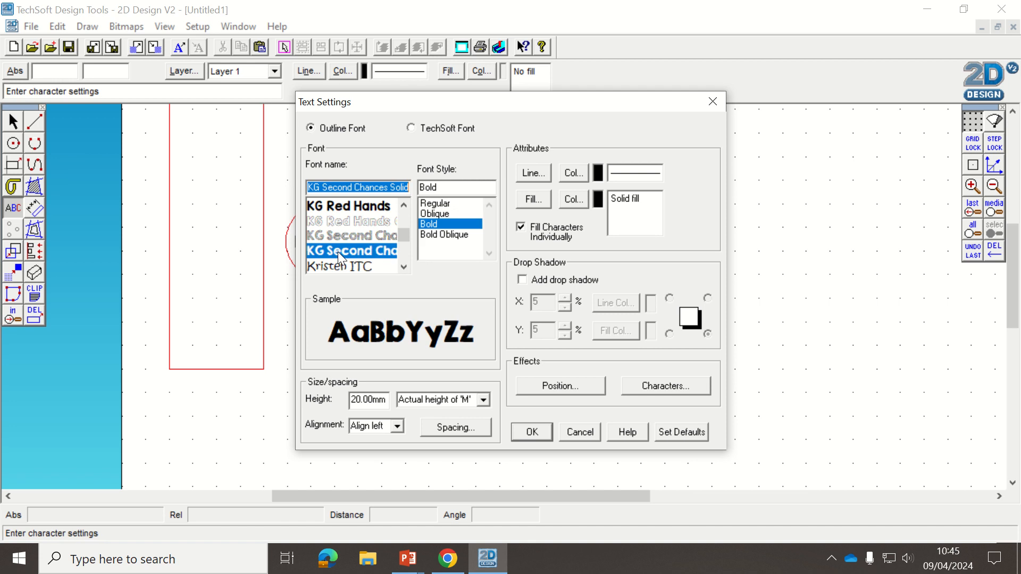
left_click(436, 233)
left_click(437, 223)
left_click(436, 213)
left_click(436, 203)
left_click(435, 225)
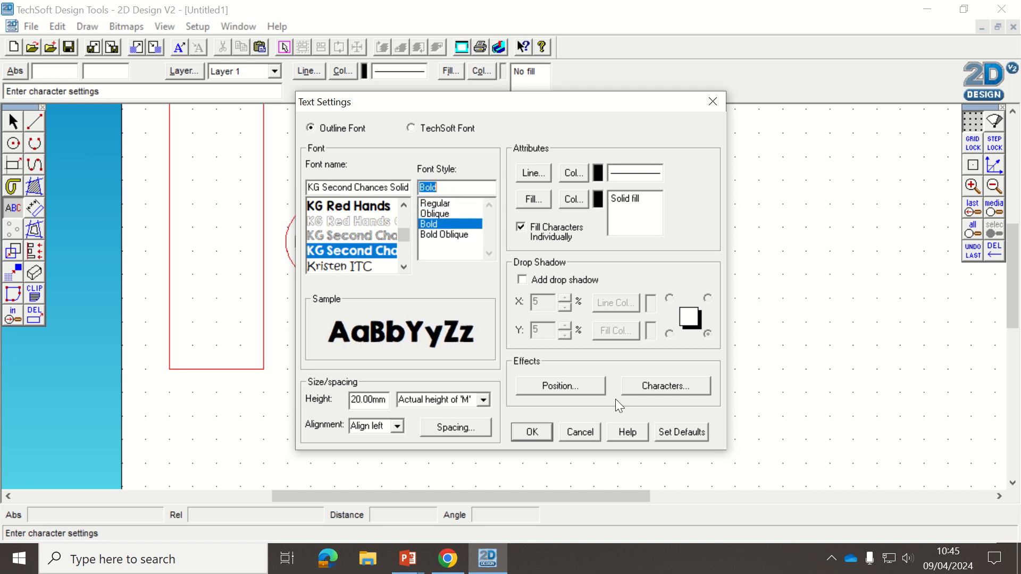
Create the "DA B MB" lettering with these settings and position it clear below the burst outline
left_click(532, 431)
left_click(460, 345)
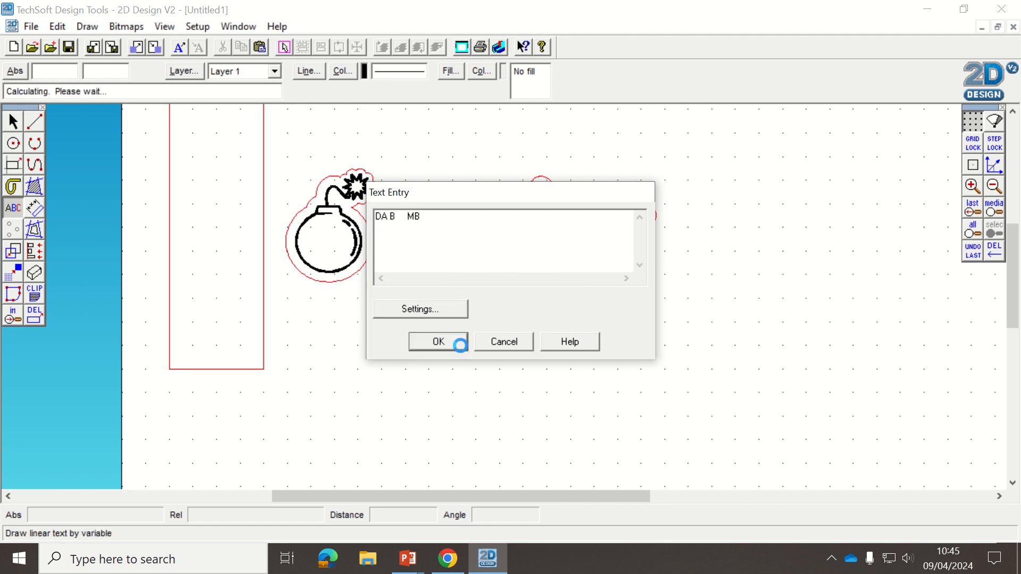
left_click(14, 122)
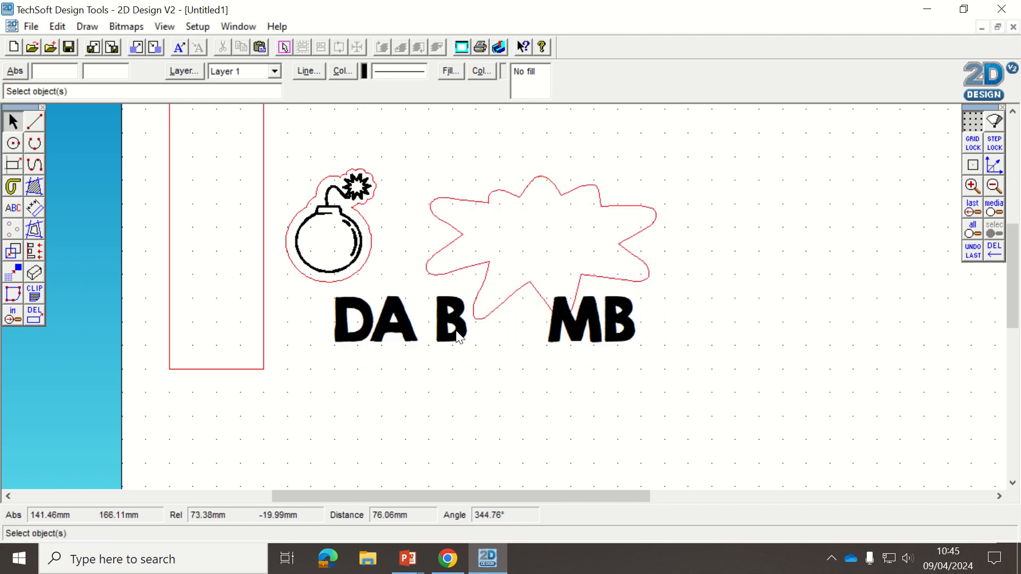
left_click(484, 327)
left_click_drag(506, 356, 537, 423)
left_click(719, 368)
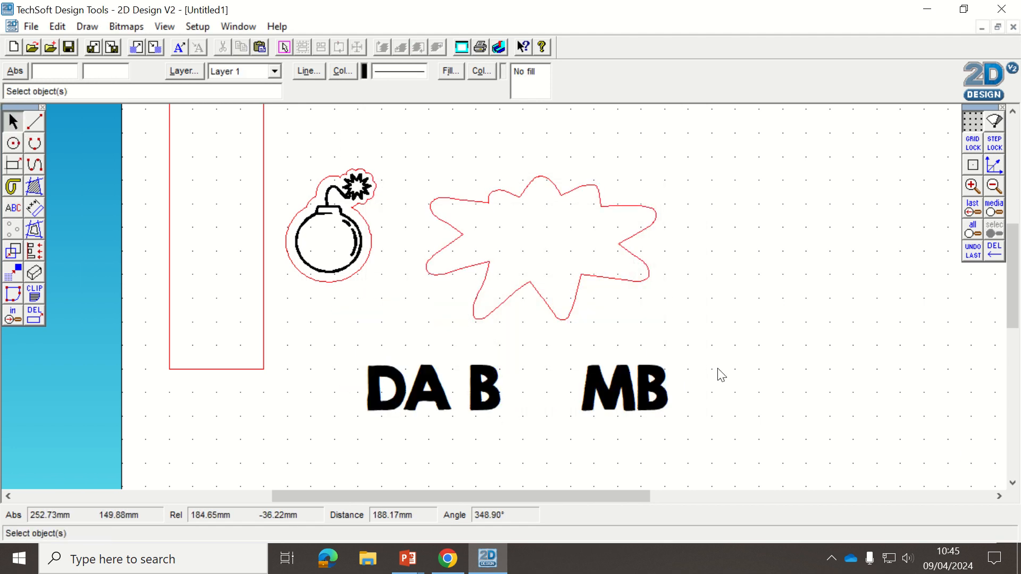
Rotate the tall red rectangle to horizontal and move it to the right of the burst outline
left_click(994, 187)
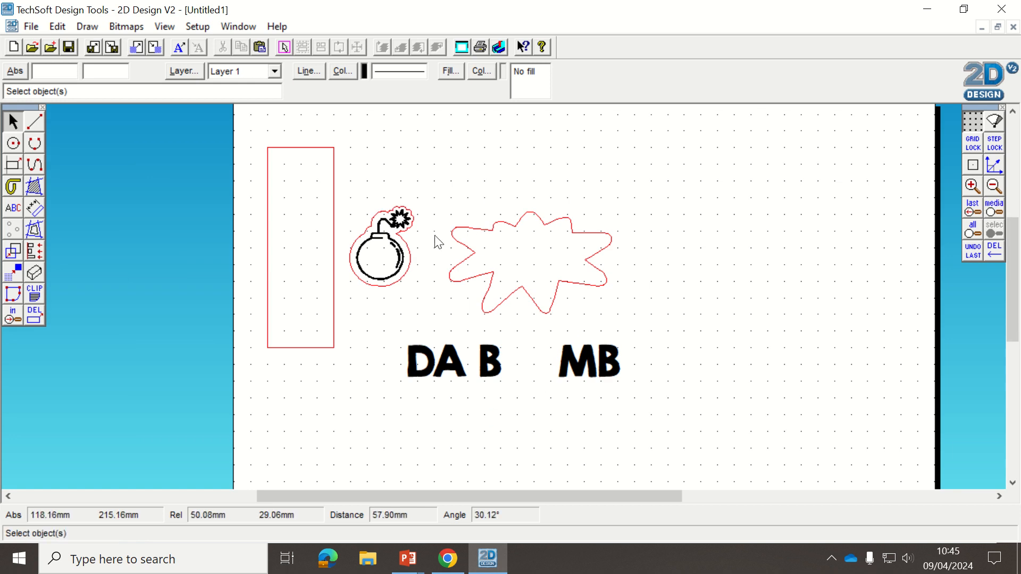
left_click(335, 222)
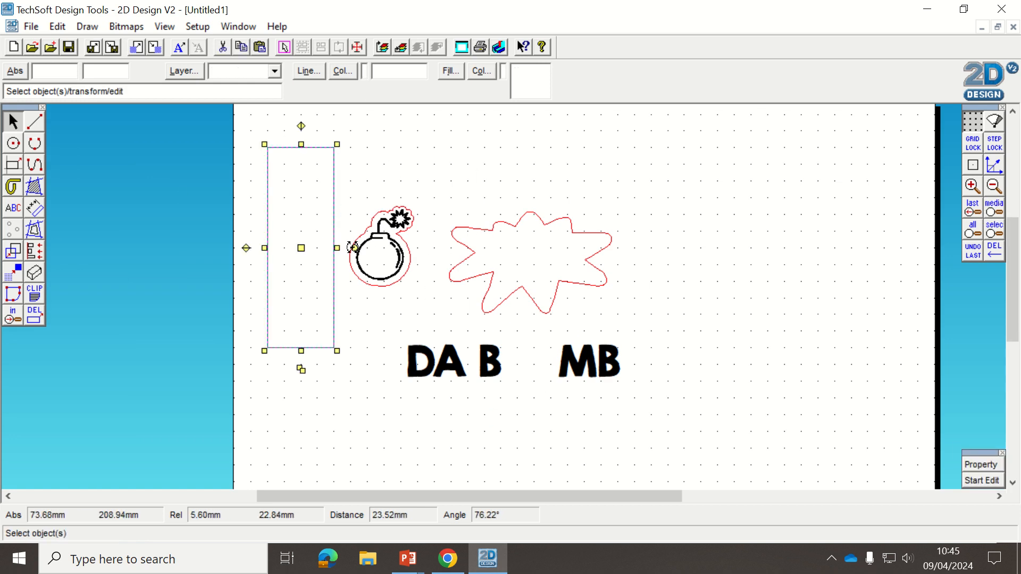
left_click_drag(352, 245, 301, 339)
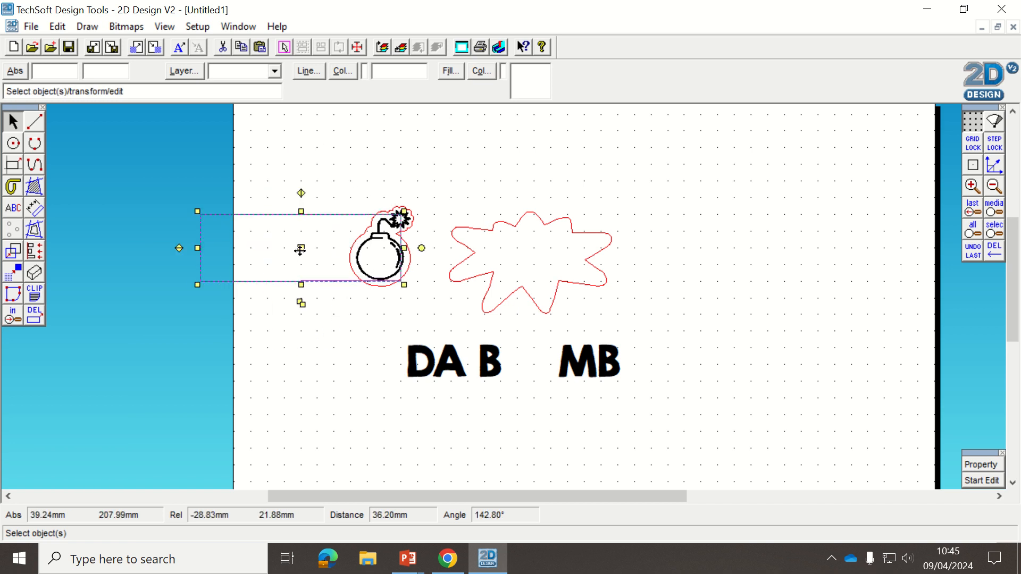
left_click_drag(300, 250, 724, 296)
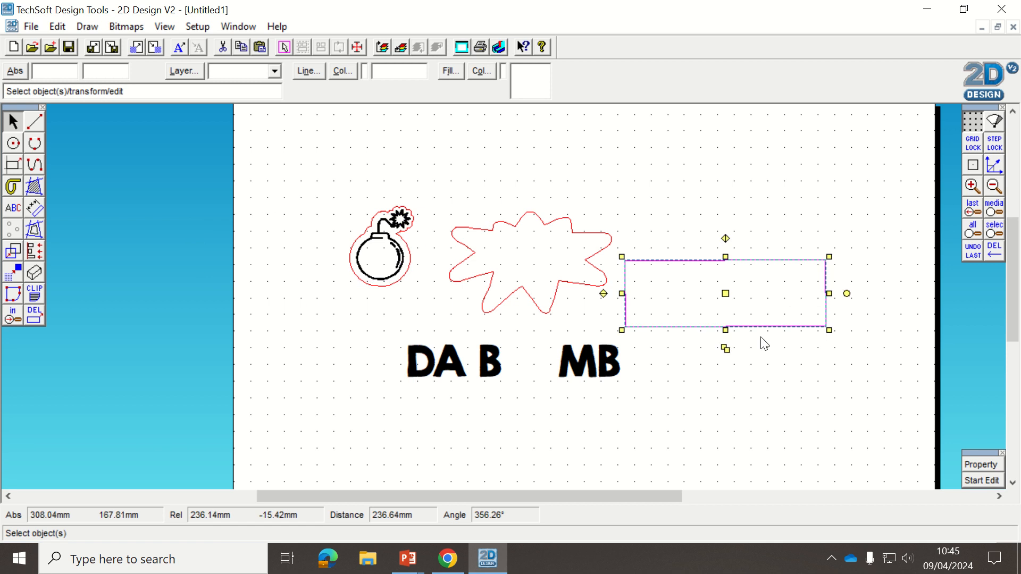
left_click(763, 344)
Move the "DA B MB" lettering into the horizontal rectangle and shrink it to fit inside the frame
left_click(581, 372)
left_click_drag(520, 364, 733, 292)
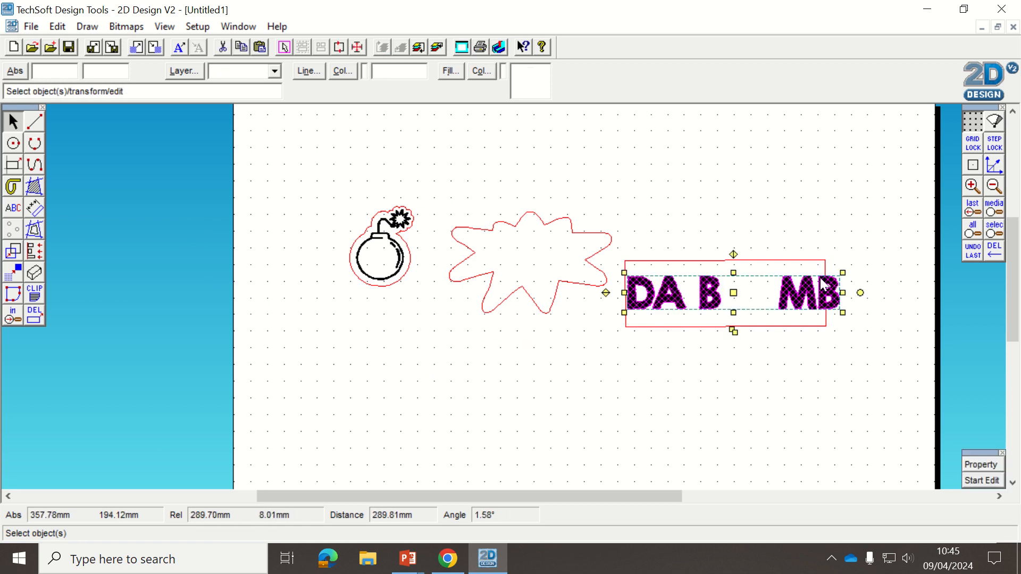
left_click_drag(844, 273, 810, 281)
left_click_drag(718, 294, 724, 293)
left_click(734, 211)
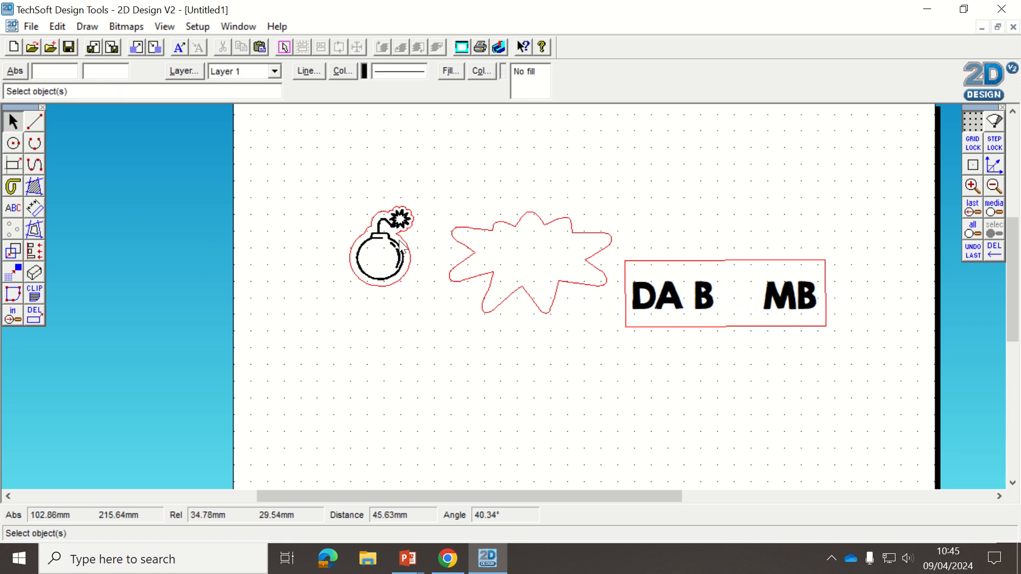
Shrink the bomb with its contour slightly and place both in the gap between "B" and "MB"
left_click_drag(279, 175, 428, 328)
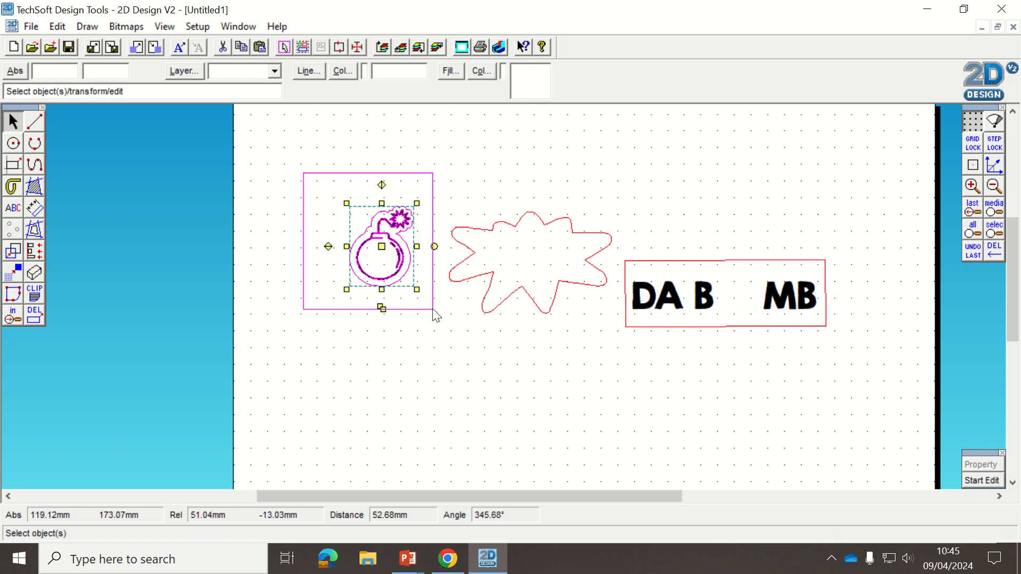
left_click_drag(416, 204, 788, 313)
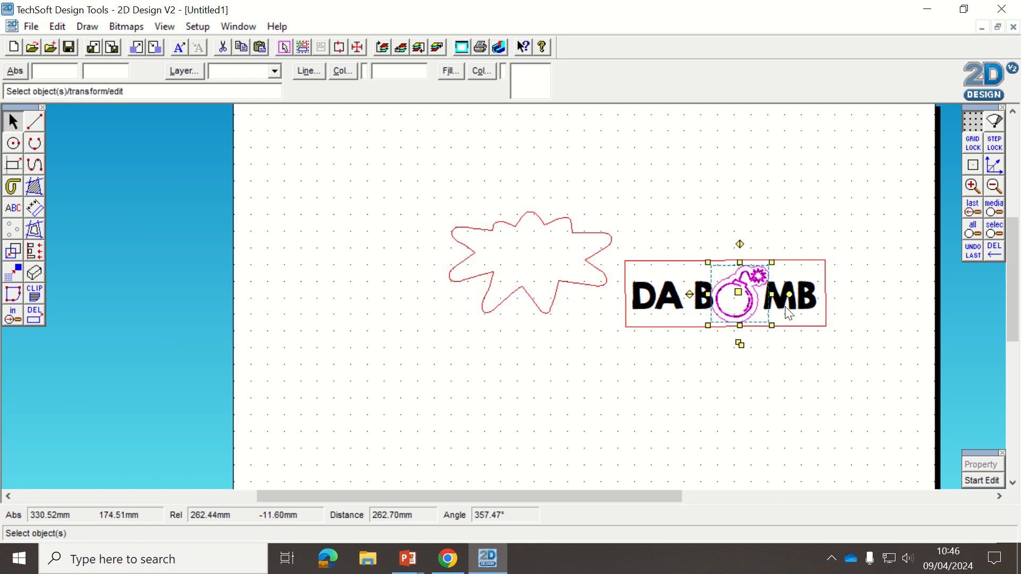
left_click_drag(736, 291, 738, 289)
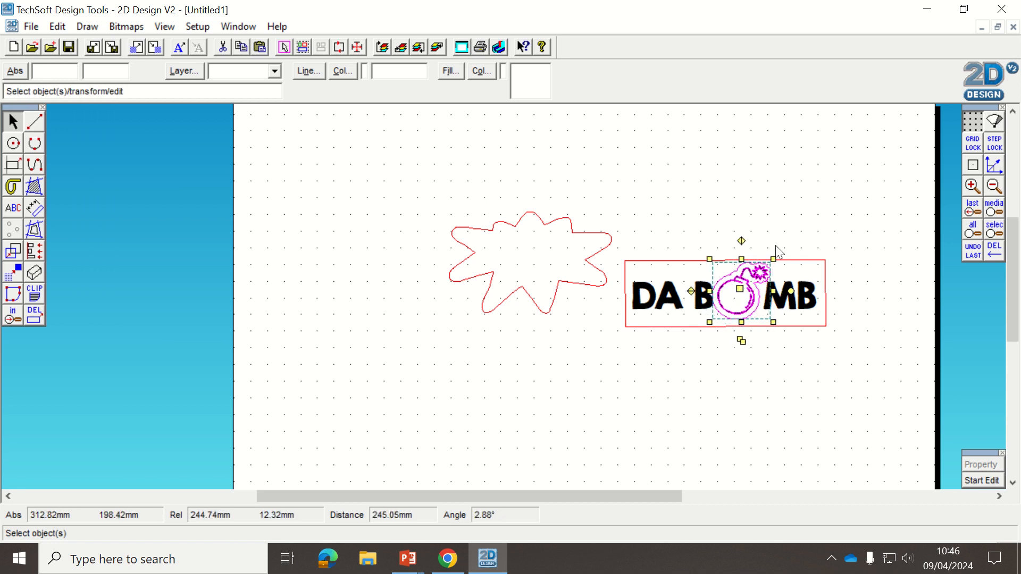
left_click(823, 186)
Nudge the black bomb drawing slightly to the right within its red contour
left_click(738, 293)
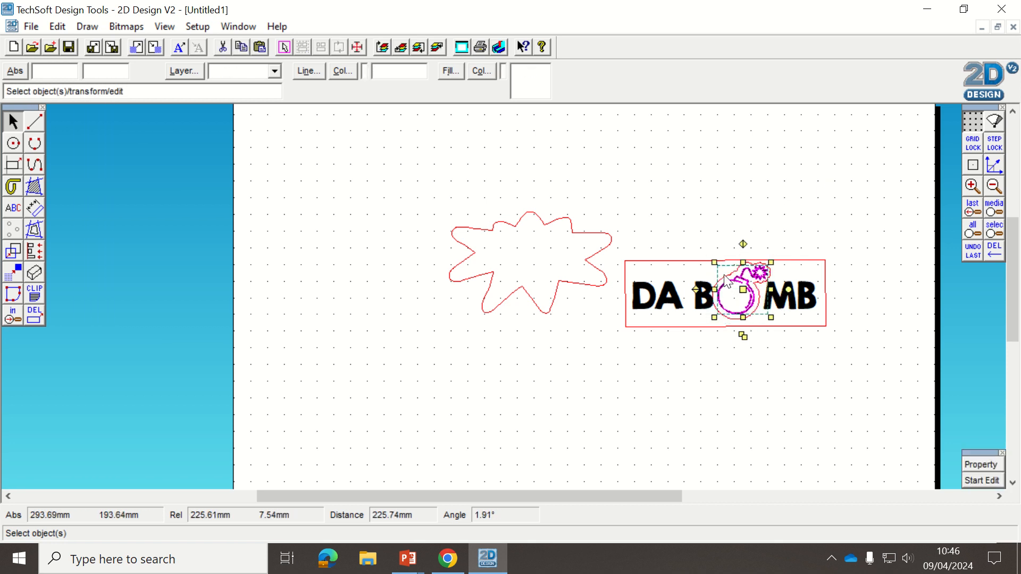
left_click_drag(744, 290, 746, 291)
left_click(744, 230)
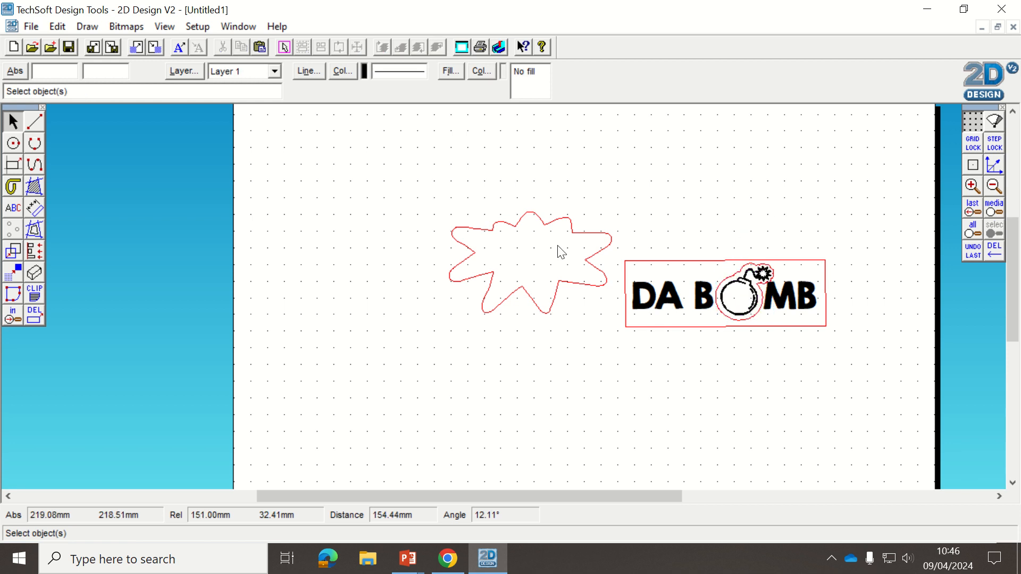
Move the burst outline over the lettering in the rectangle, shrink it and centre it there
left_click(552, 260)
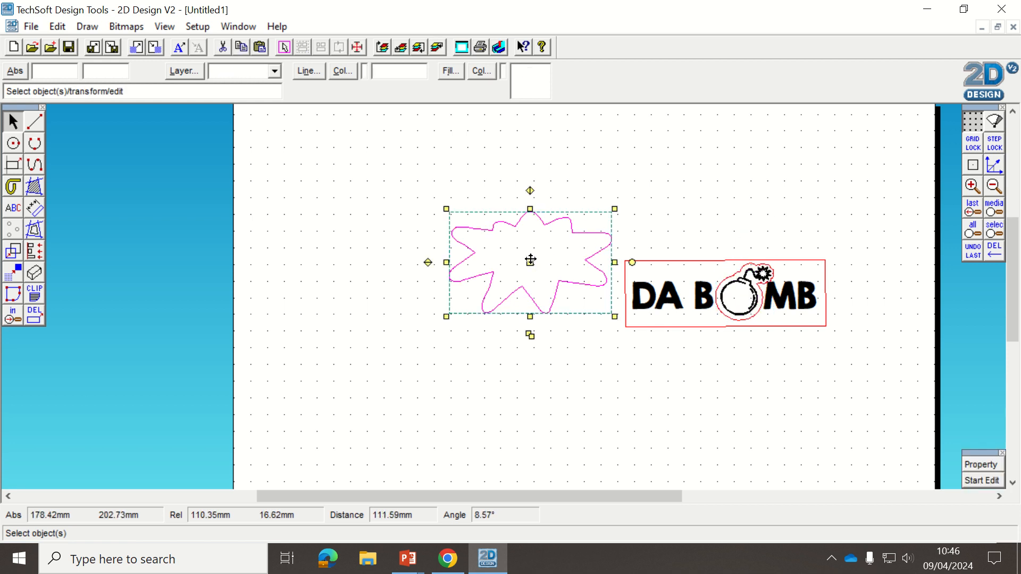
left_click_drag(530, 260, 730, 309)
left_click_drag(815, 364, 786, 344)
left_click_drag(719, 305, 719, 296)
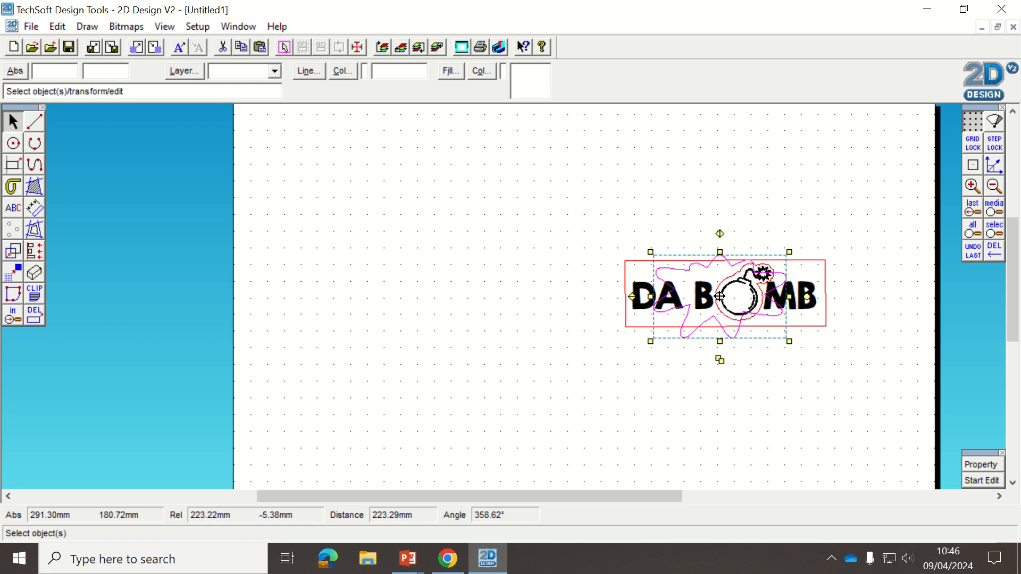
left_click(846, 317)
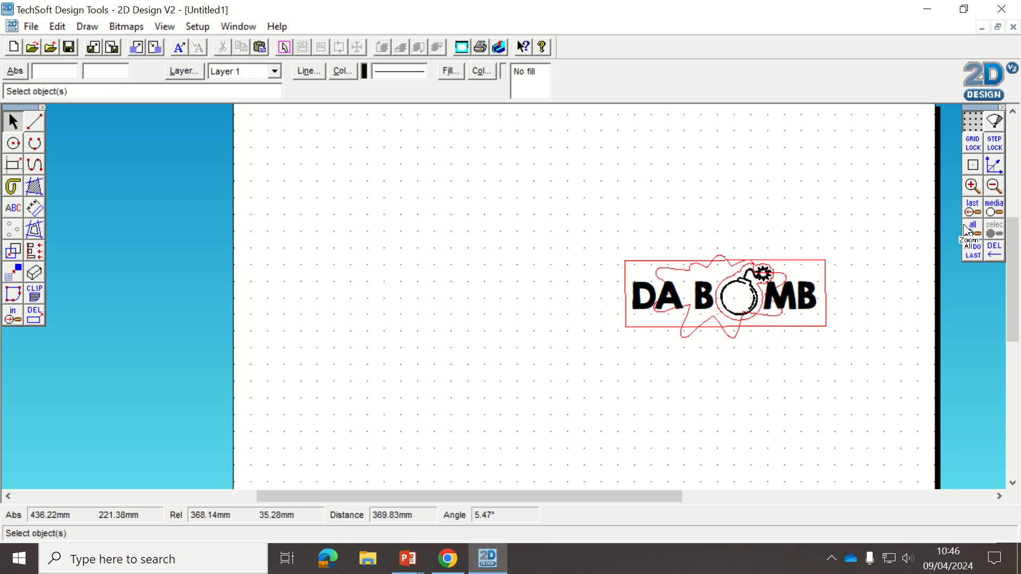
Change the line colour of the "DA B MB" lettering to red
left_click_drag(1016, 262, 1016, 263)
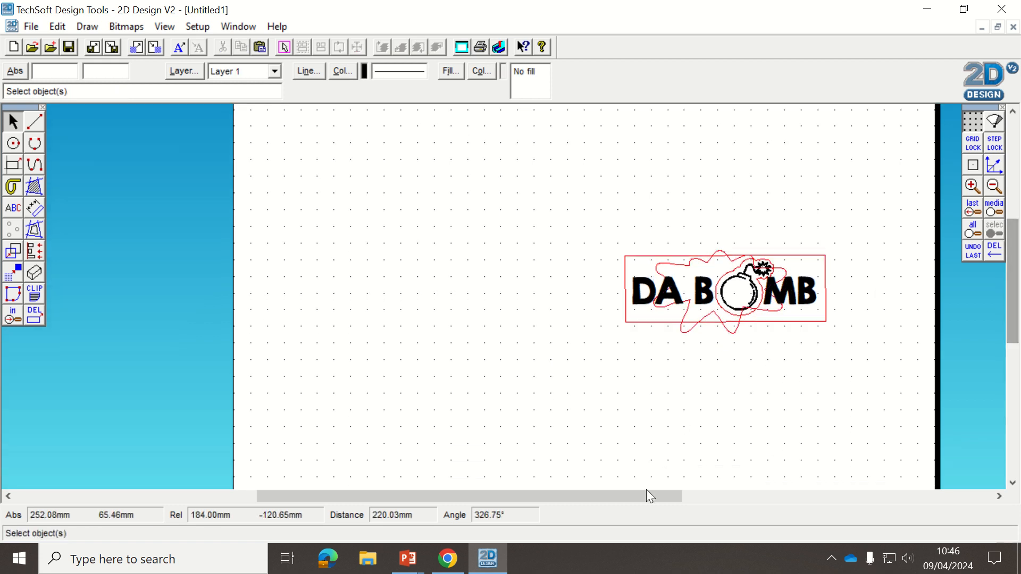
left_click_drag(645, 495, 685, 494)
left_click(972, 186)
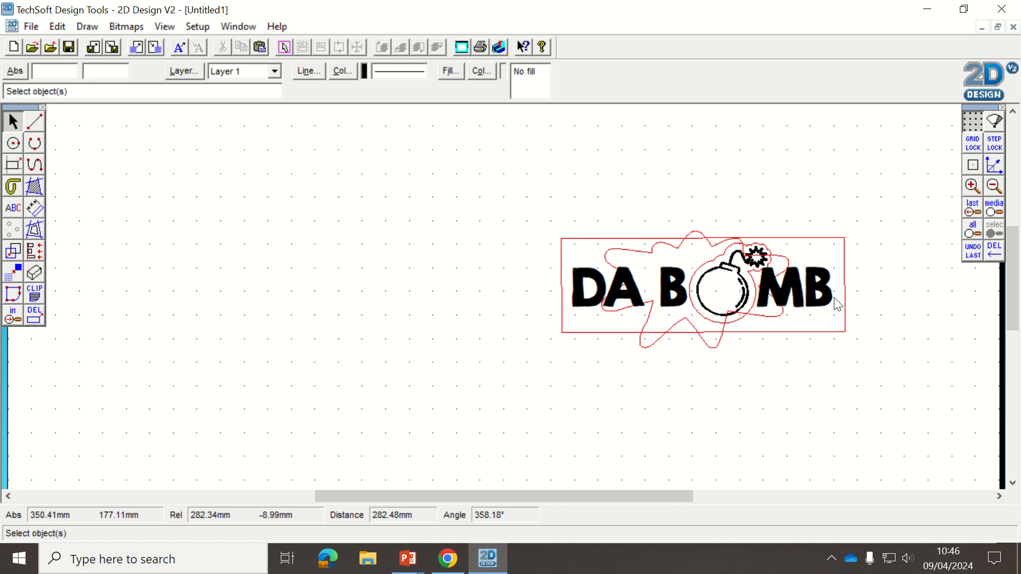
left_click(749, 291)
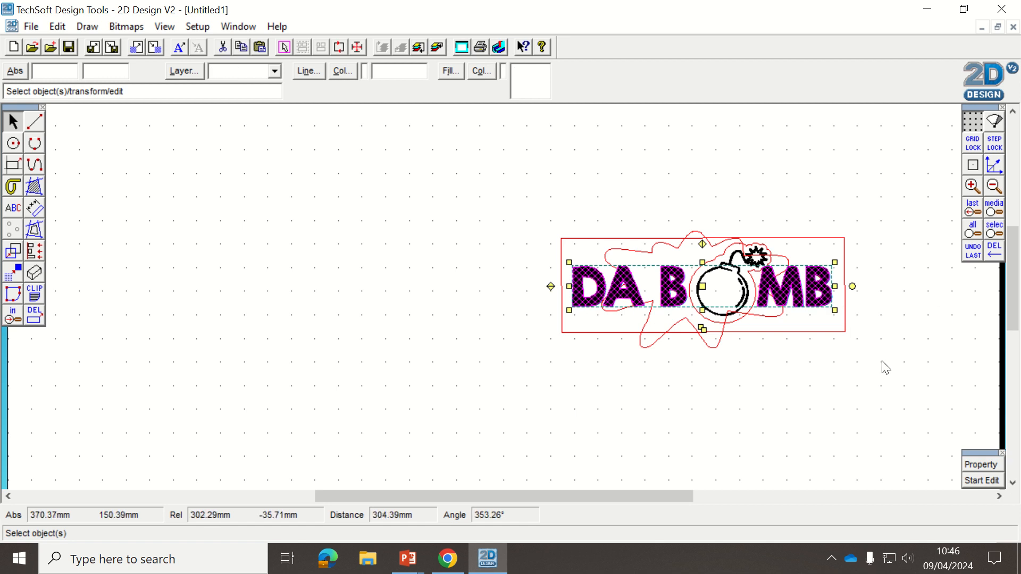
left_click(342, 71)
left_click(437, 206)
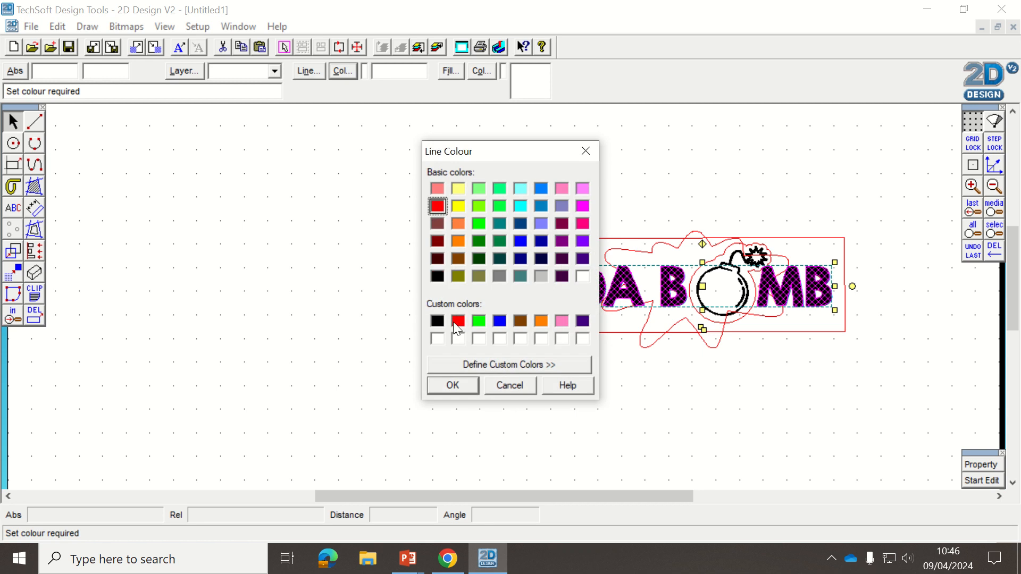
left_click(452, 385)
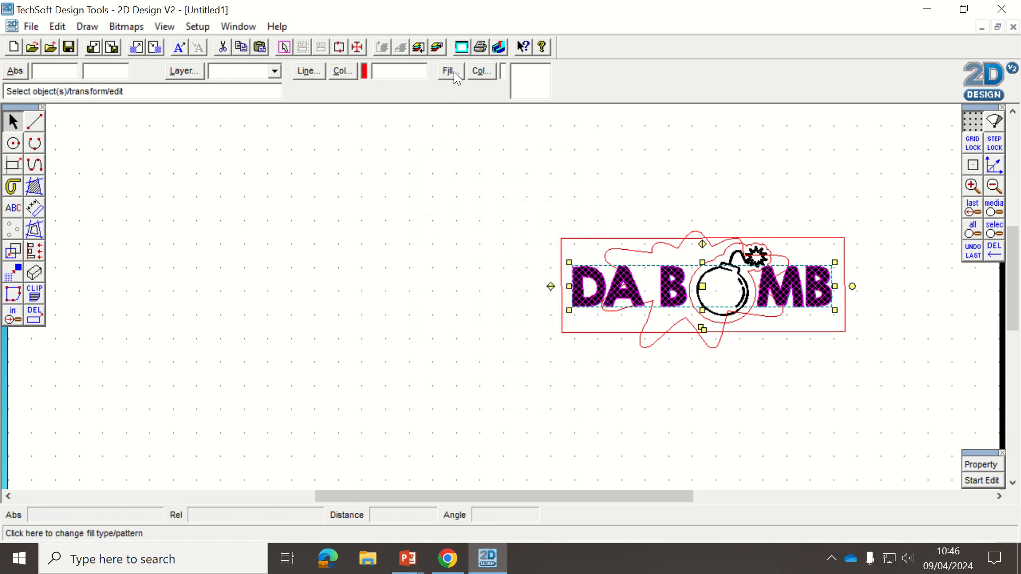
Change the fill colour of the lettering to white and clear the selection
left_click(473, 71)
left_click(438, 339)
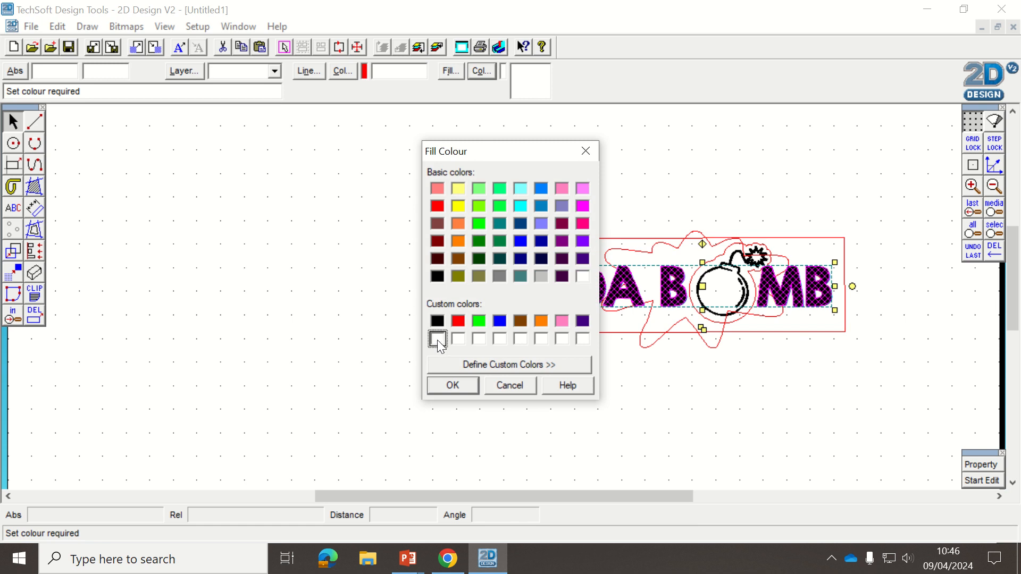
left_click(454, 384)
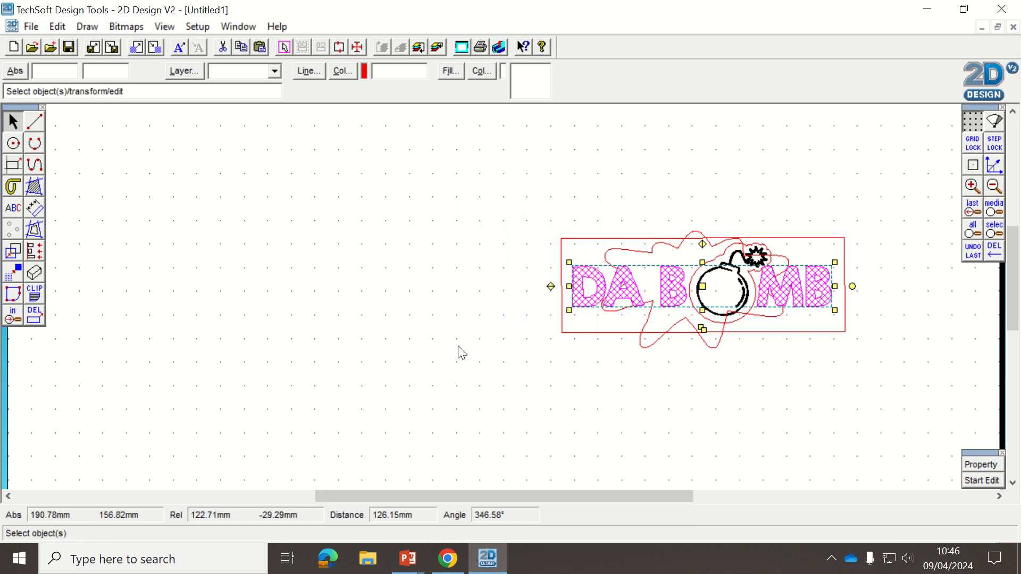
left_click(470, 352)
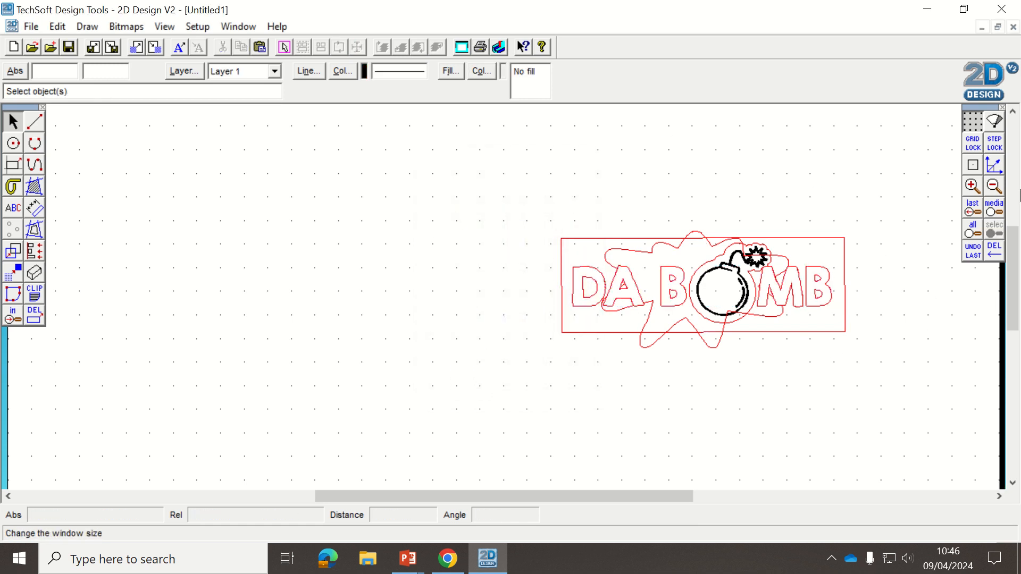
Move the "DA B MB" lettering out of the rectangle to the left edge of the sheet
left_click_drag(1013, 243, 1011, 280)
left_click(994, 185)
left_click(994, 185)
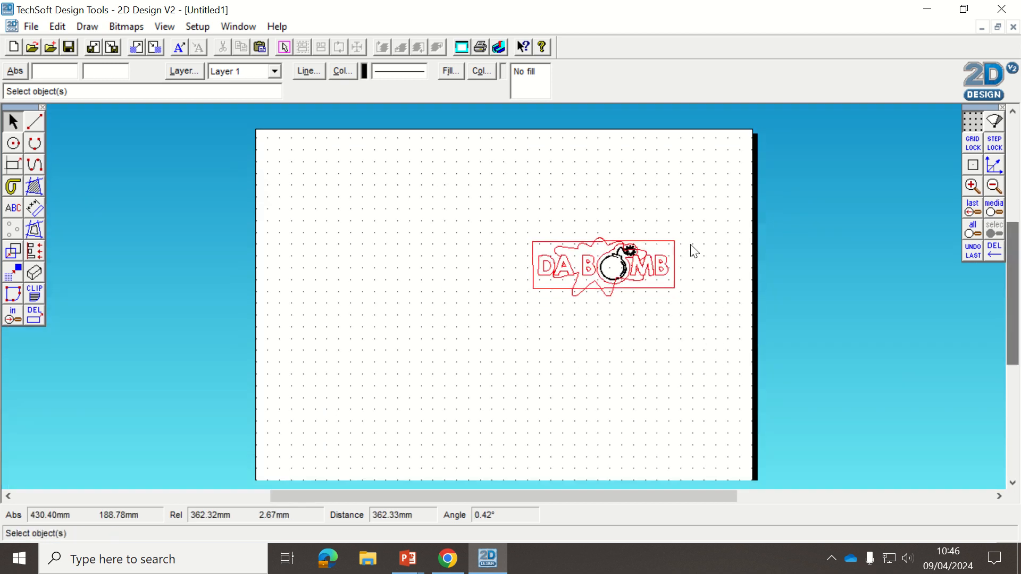
left_click(564, 271)
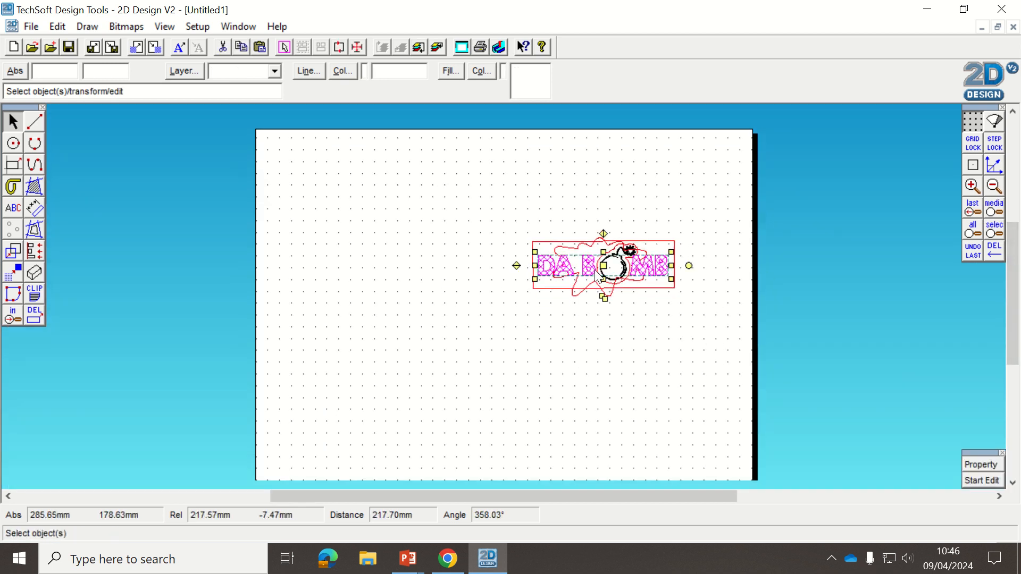
left_click_drag(603, 266, 328, 244)
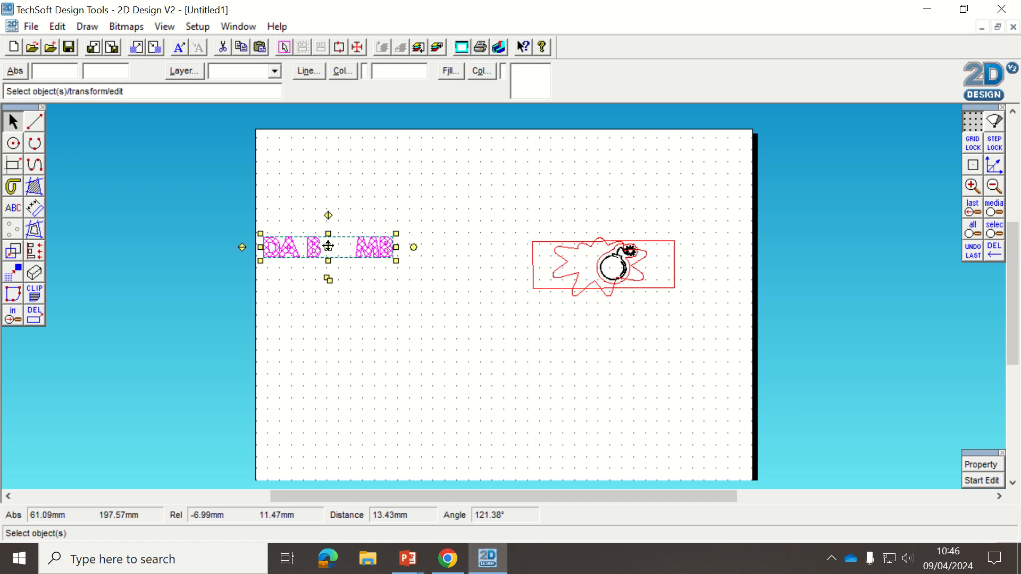
Move the red rectangle into the sheet's upper-left corner, above the lettering
left_click(591, 286)
left_click(557, 270)
left_click_drag(603, 265, 330, 156)
left_click(644, 221)
Move the burst outline up beside the right end of the rectangle along the sheet's upper edge
left_click(593, 249)
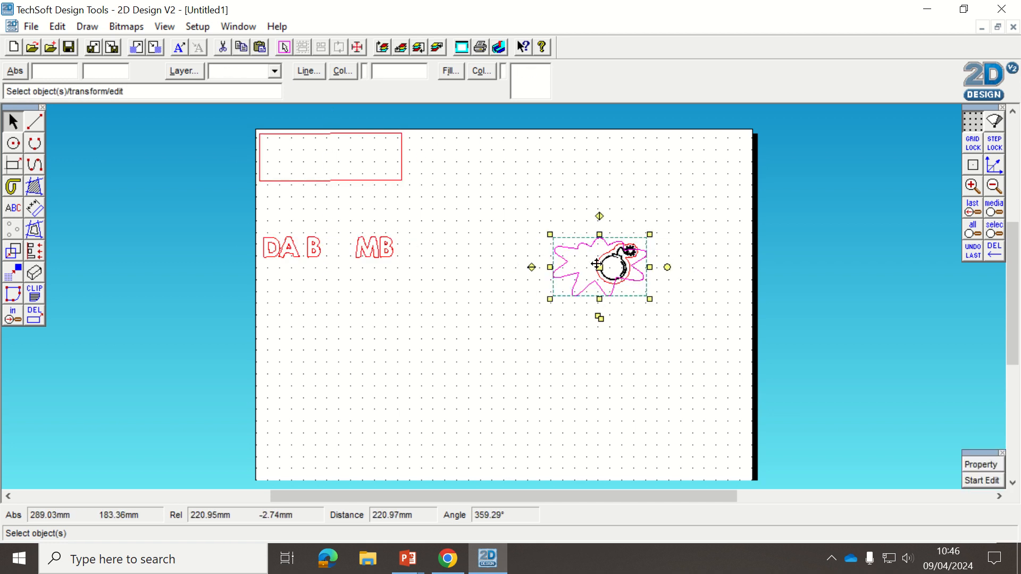
left_click_drag(601, 265, 453, 162)
left_click(511, 182)
Move the bomb with its red contour to the sheet's left edge, between the rectangle and the lettering, and clear the selection
left_click_drag(584, 229, 653, 301)
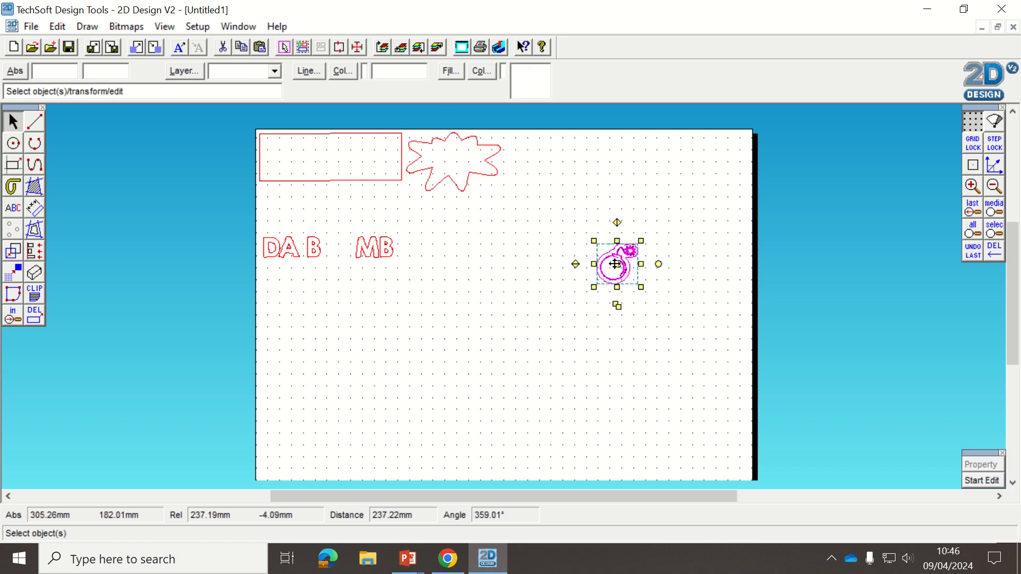
left_click_drag(616, 264, 281, 204)
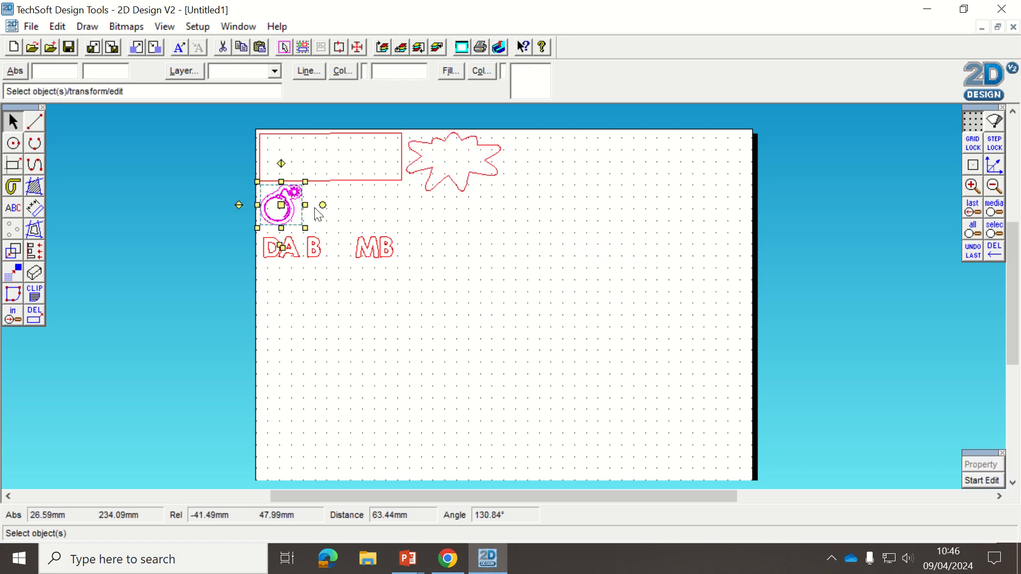
left_click(317, 214)
Move the "DA B MB" lettering slightly up so it sits closely beneath the bomb, and clear the selection
left_click(313, 247)
left_click_drag(328, 246, 326, 237)
left_click(444, 235)
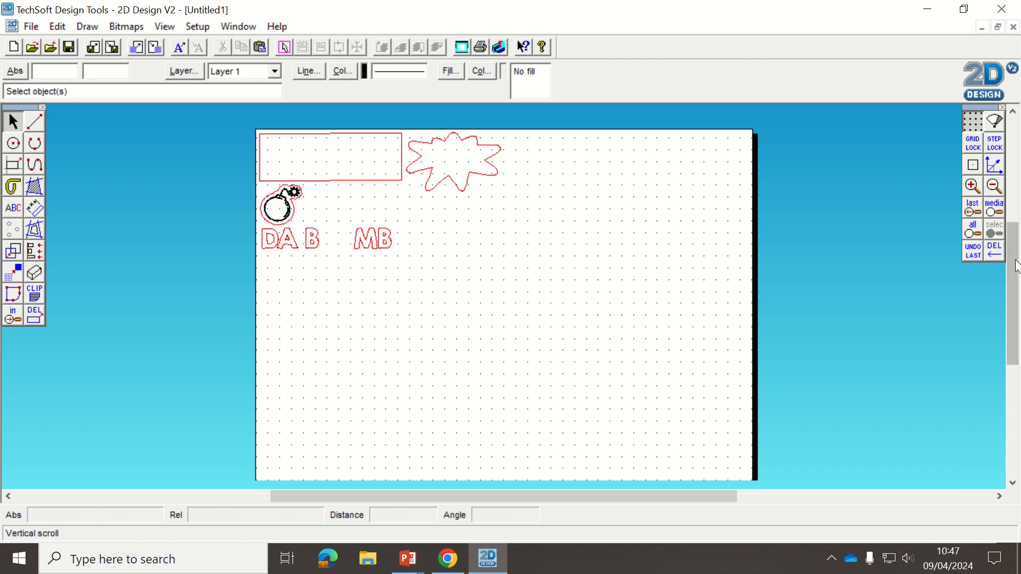
Save the drawing in Documents as a .dtd file named with the person's name followed by "9k1 - Chocolate bar"
left_click_drag(1013, 293, 1013, 299)
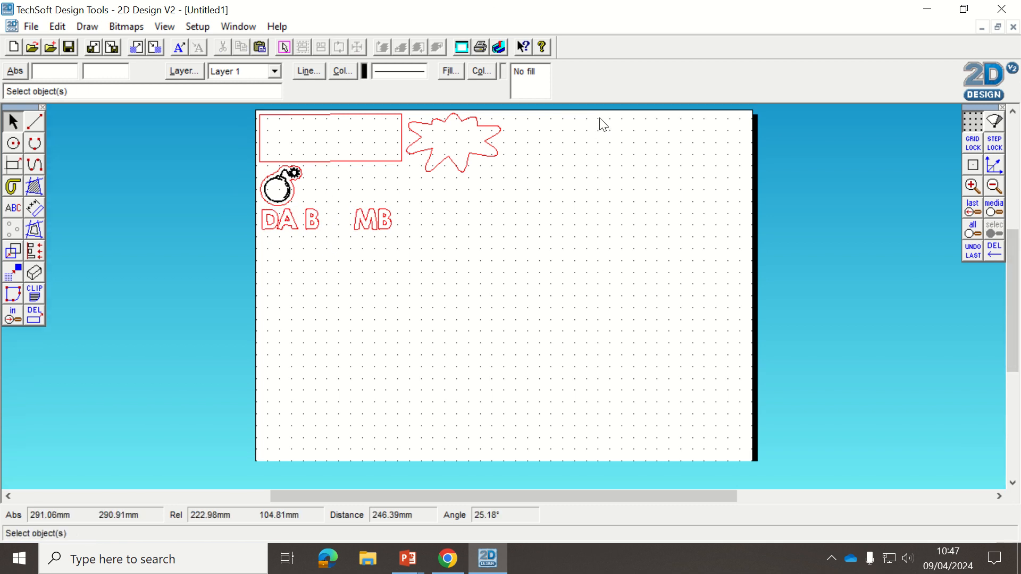
left_click(31, 27)
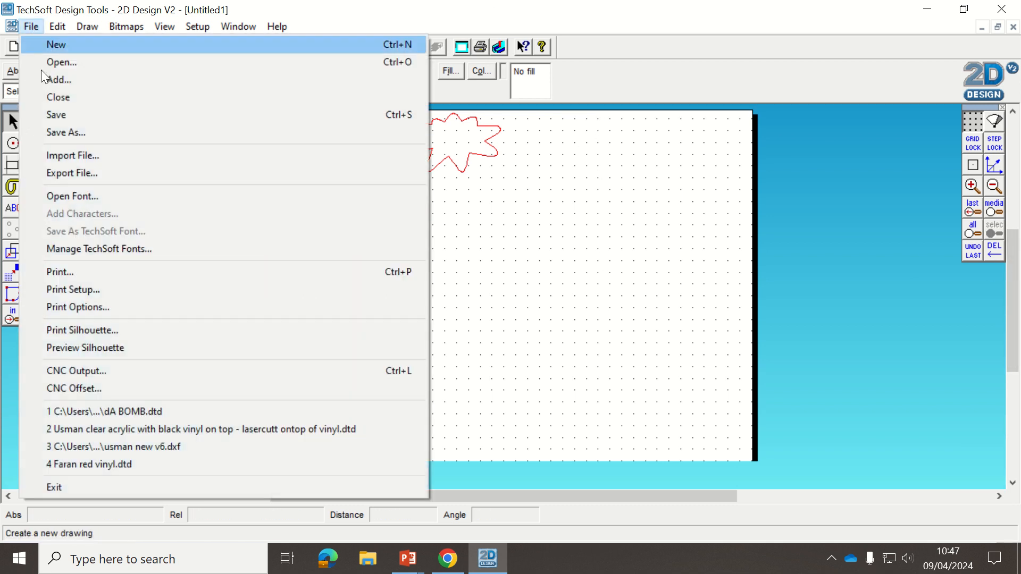
left_click(64, 133)
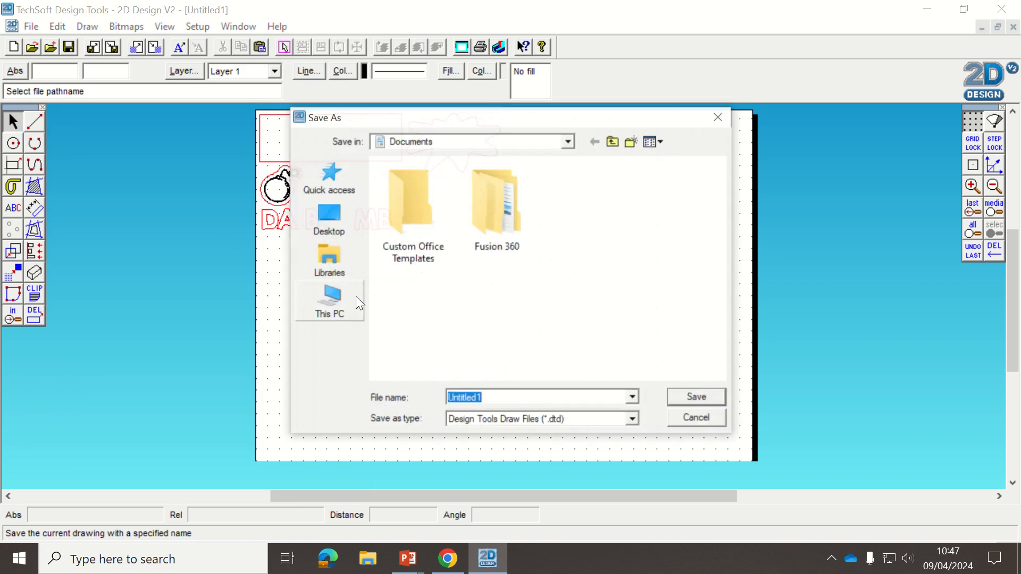
key("BackSpace")
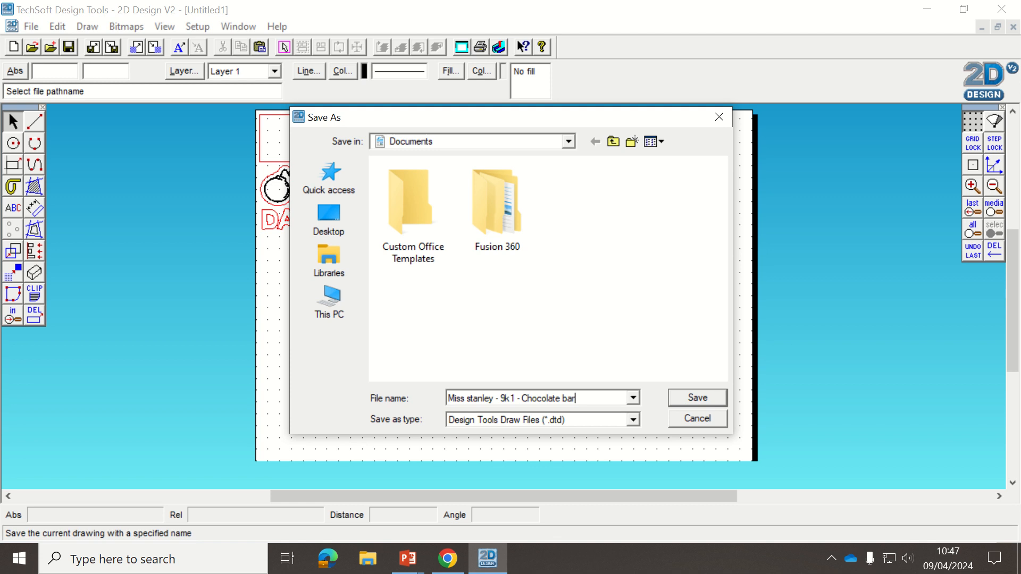
left_click(715, 398)
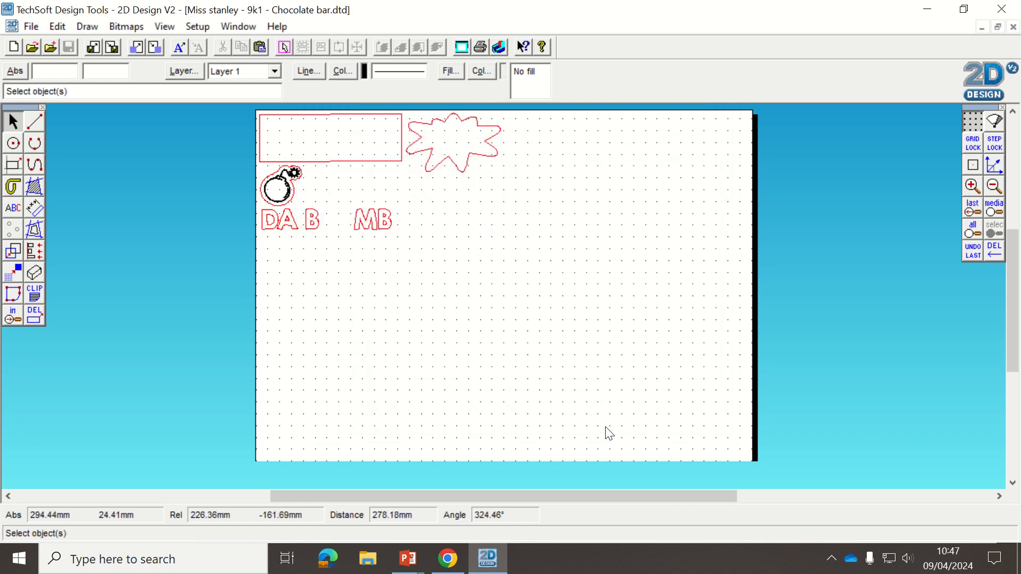